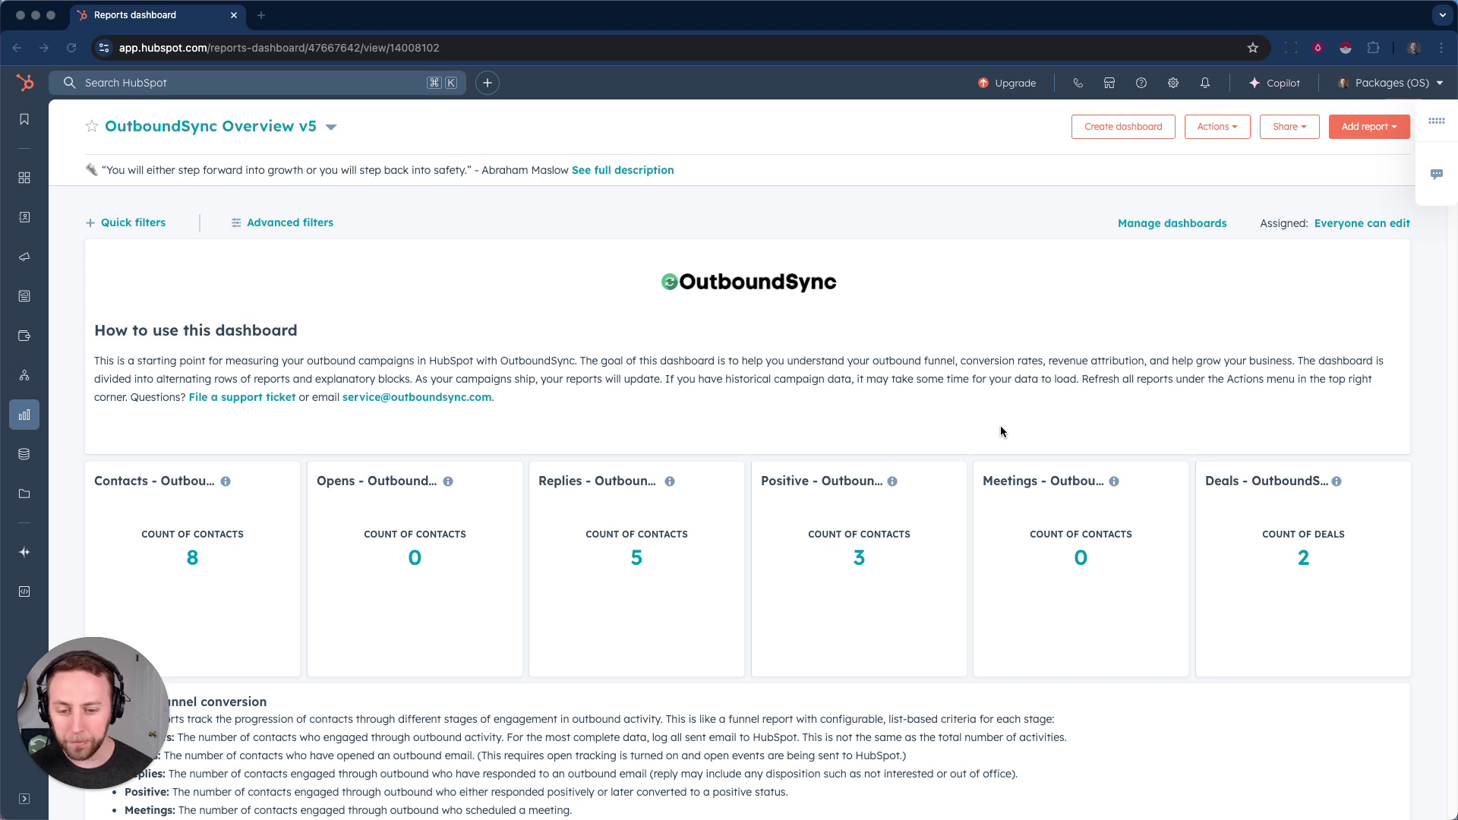
# Review the outbound funnel KPI cards from contacts to deals together with their explanatory text block.
pyautogui.scroll(-3, 1003, 430)
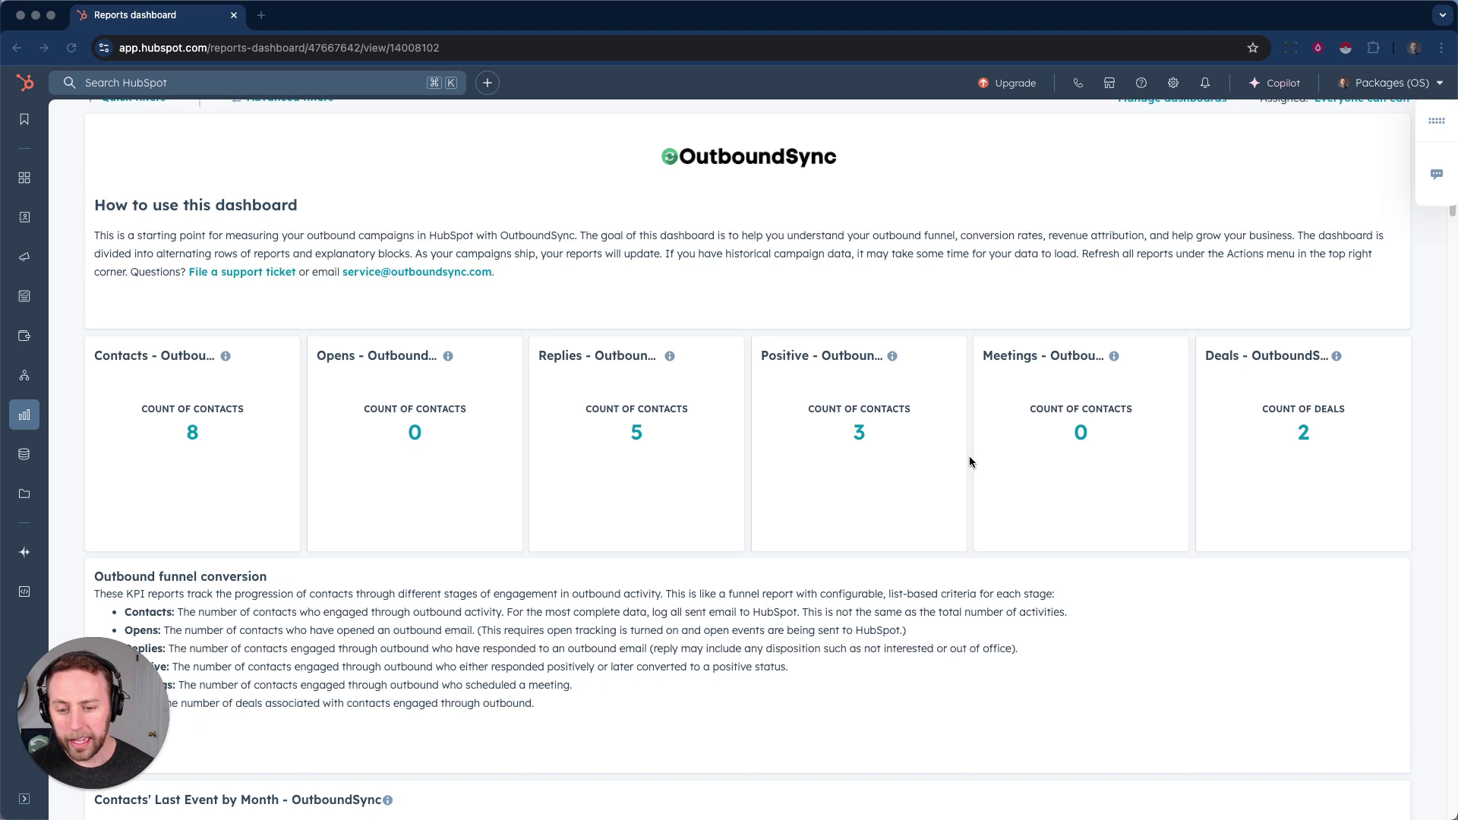
pyautogui.scroll(-3, 964, 462)
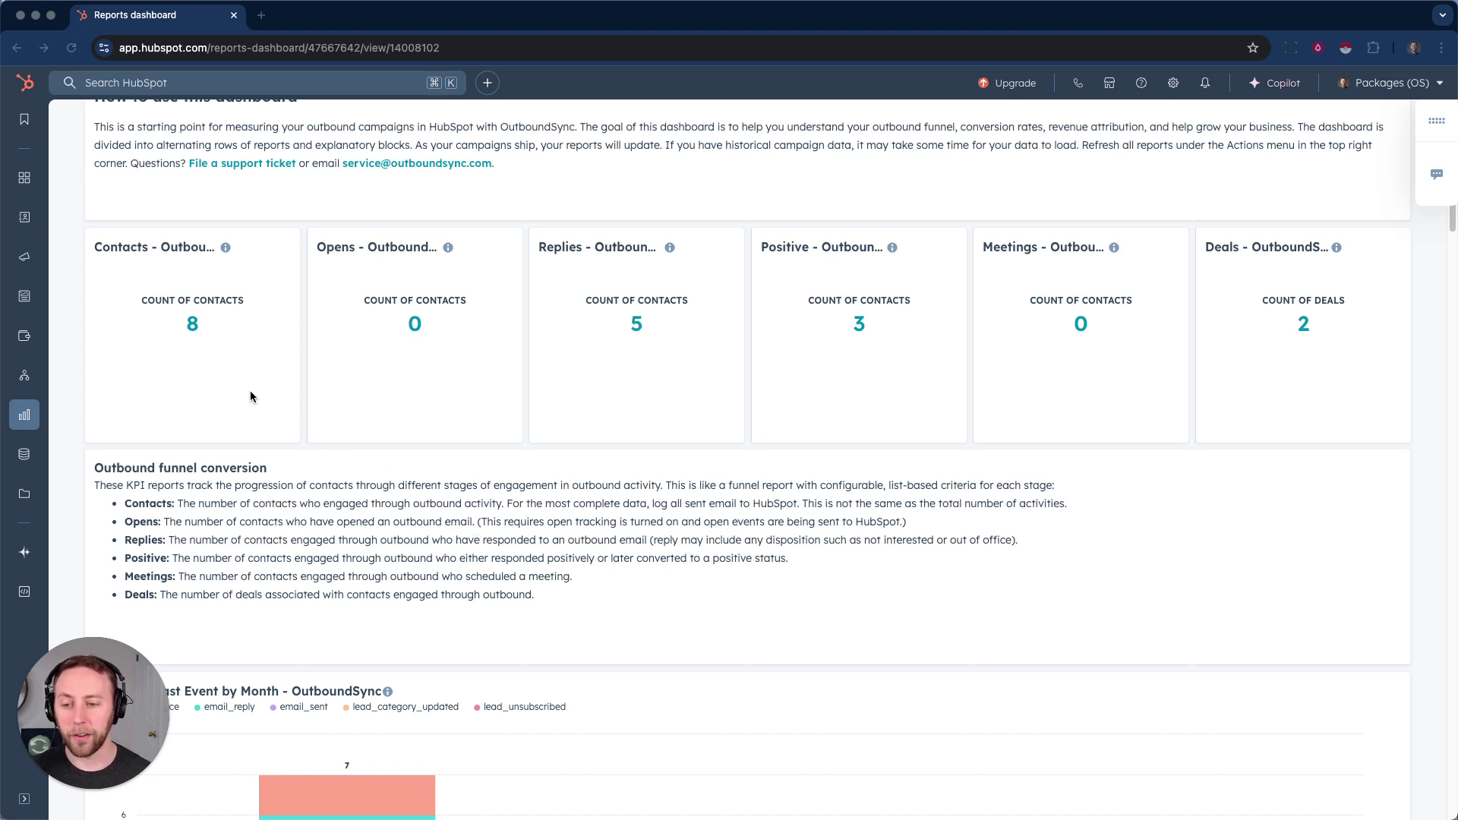
pyautogui.moveTo(180, 395)
pyautogui.mouseDown()
pyautogui.moveTo(94, 353)
pyautogui.moveTo(187, 458)
pyautogui.moveTo(472, 402)
pyautogui.moveTo(917, 403)
pyautogui.moveTo(1129, 424)
pyautogui.mouseUp()
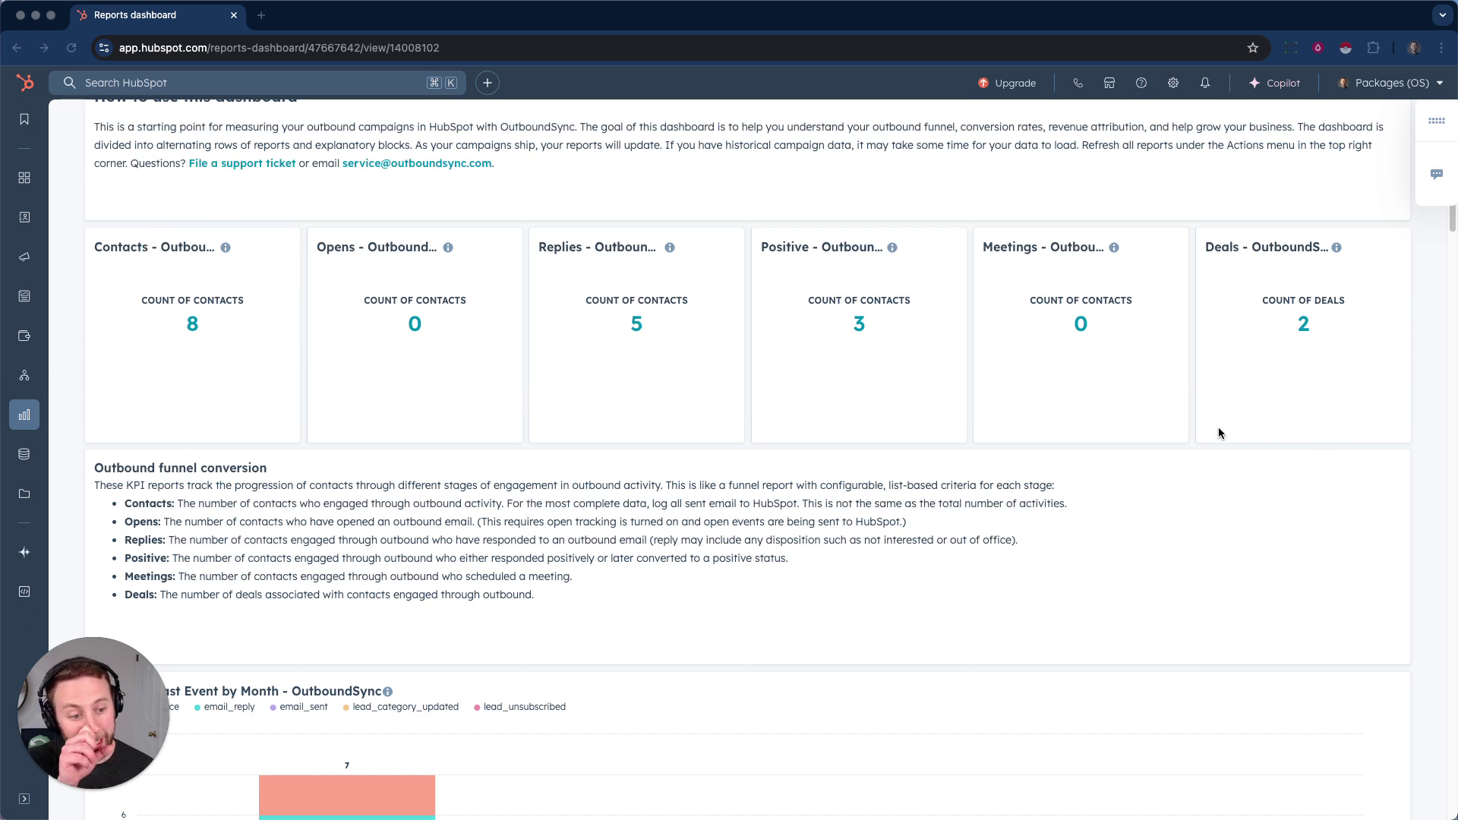
pyautogui.moveTo(1218, 430); pyautogui.dragTo(1404, 413)
pyautogui.moveTo(1272, 438); pyautogui.dragTo(1365, 445)
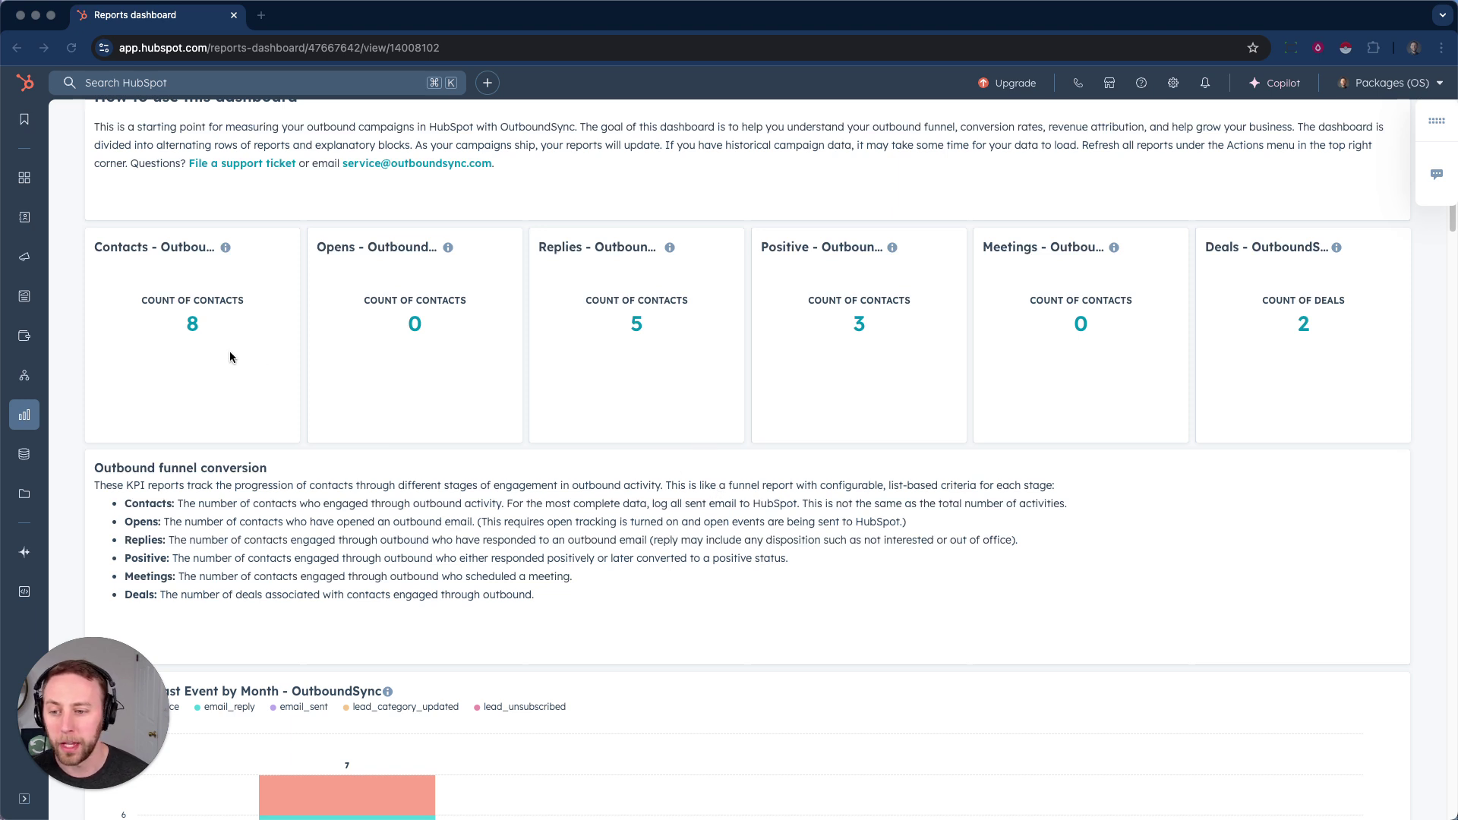
pyautogui.moveTo(99, 262)
pyautogui.mouseDown()
pyautogui.moveTo(1091, 274)
pyautogui.moveTo(532, 203)
pyautogui.moveTo(4, 268)
pyautogui.mouseUp()
pyautogui.moveTo(313, 366); pyautogui.dragTo(325, 535)
pyautogui.moveTo(254, 502); pyautogui.dragTo(339, 541)
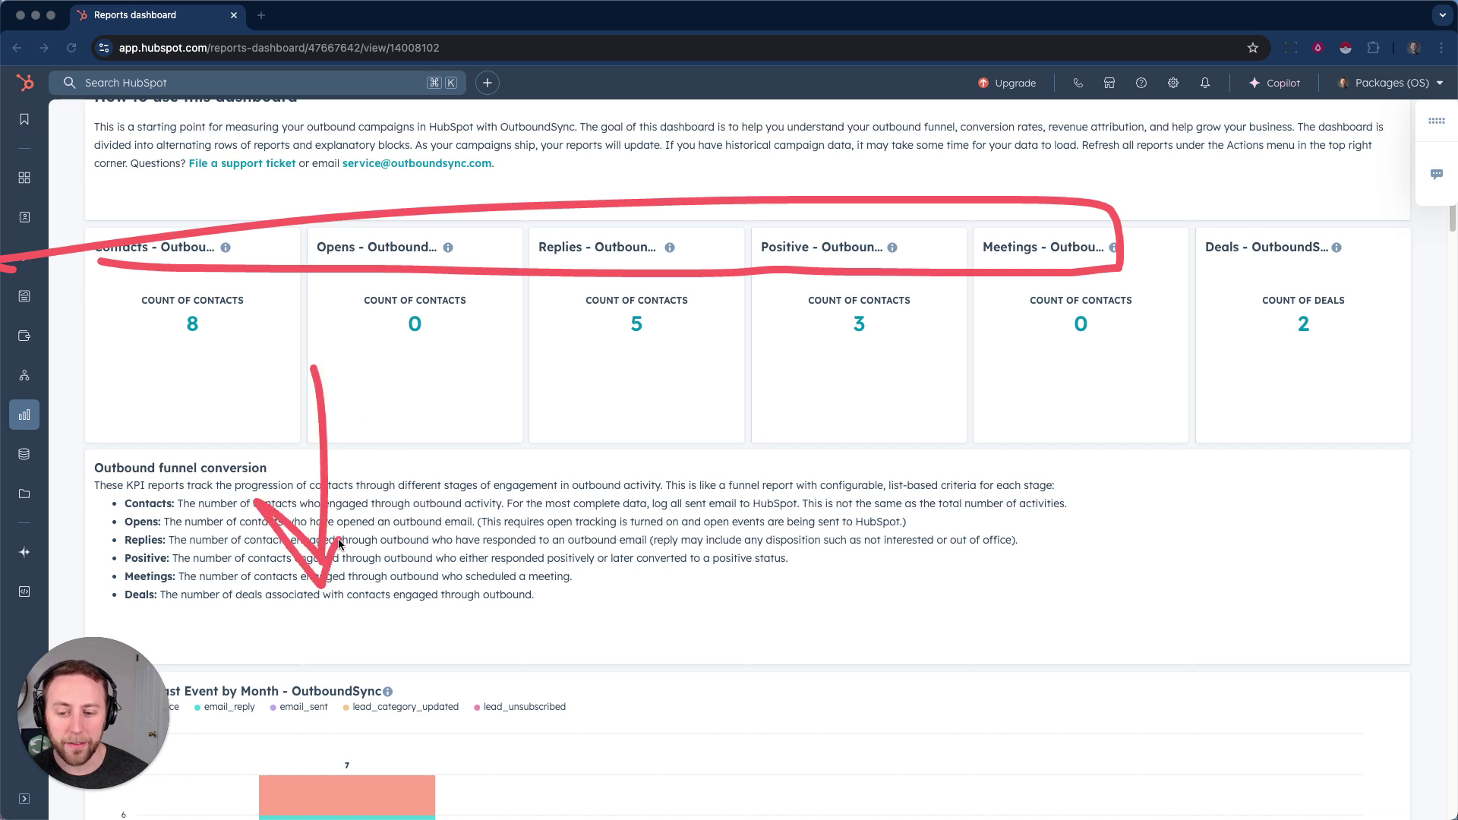
pyautogui.moveTo(1206, 267); pyautogui.dragTo(1267, 271)
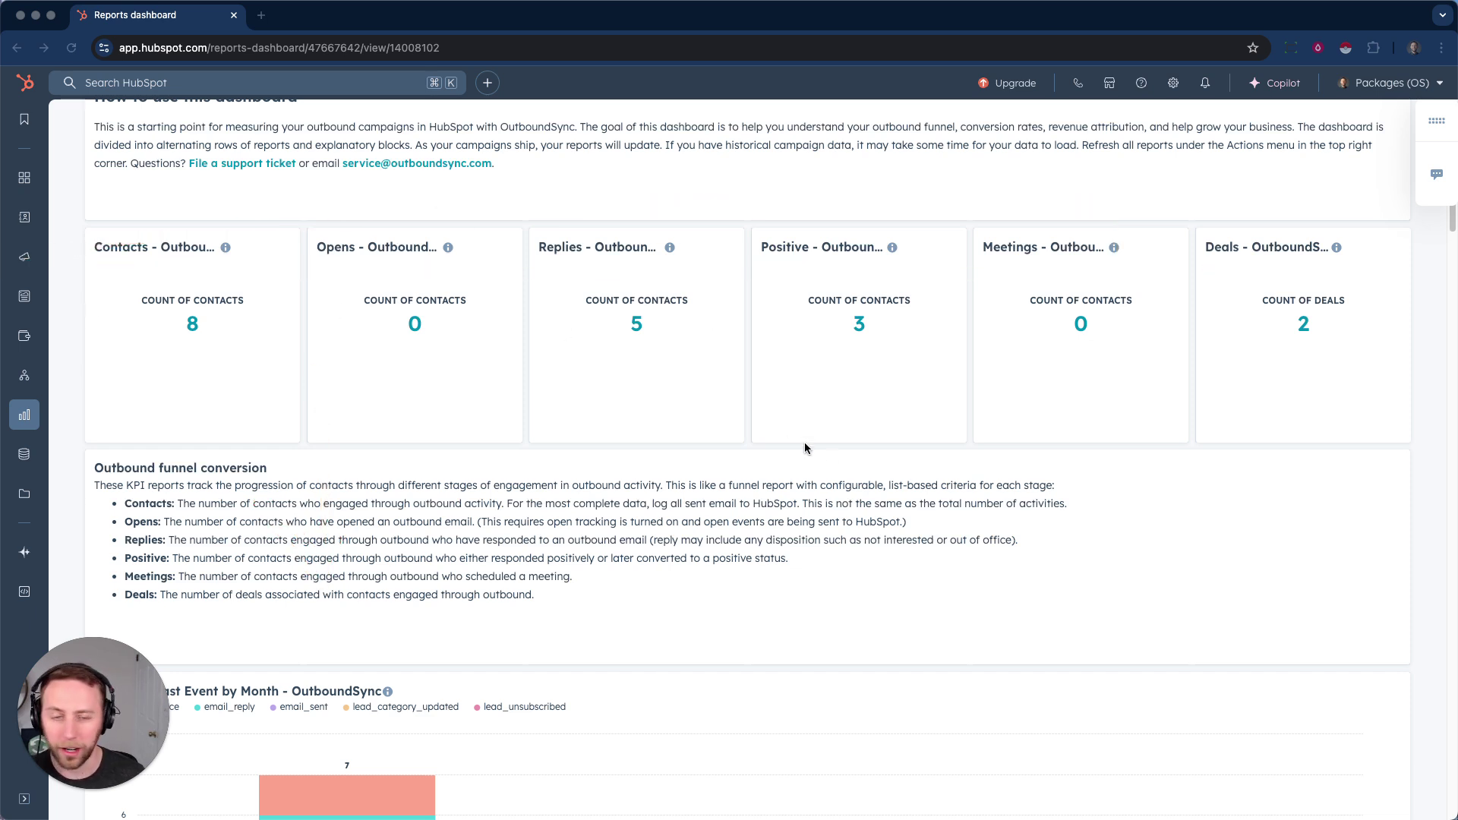
pyautogui.press('Escape')
# Examine the Contacts' Last Event by Month chart, its event-type segments and its explanation.
pyautogui.scroll(-7, 782, 509)
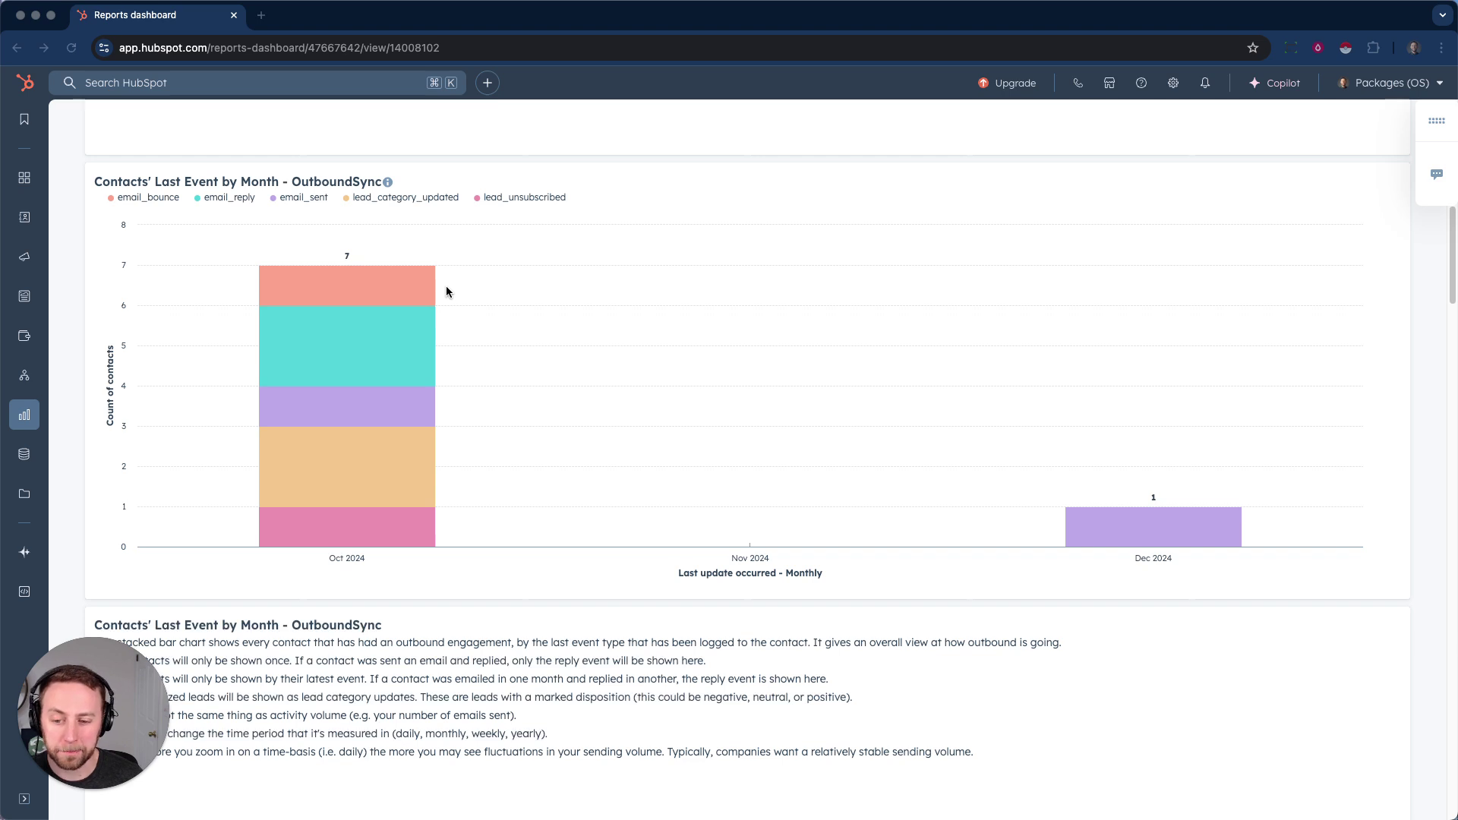
pyautogui.moveTo(340, 267); pyautogui.dragTo(336, 282)
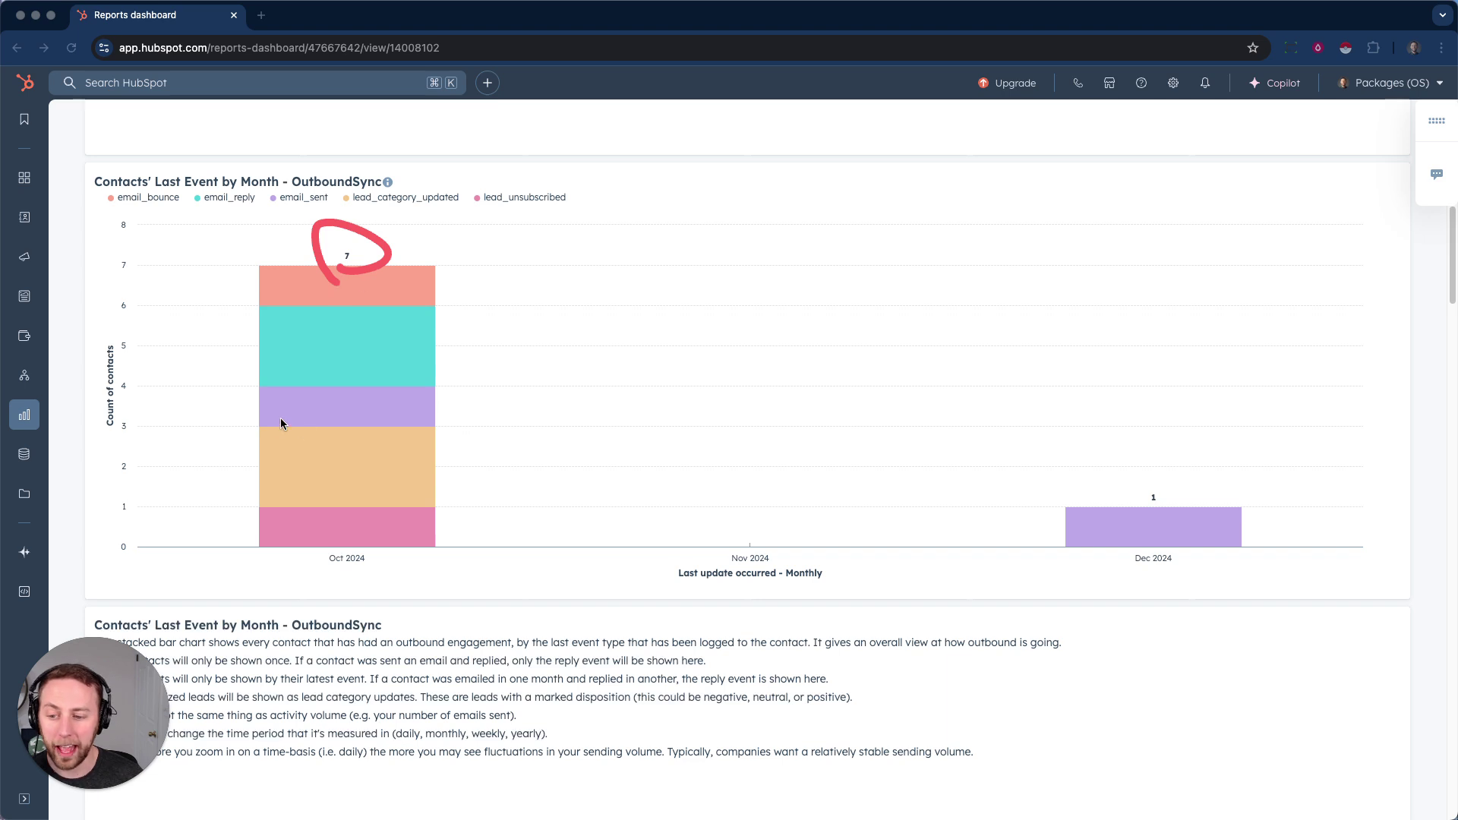
pyautogui.moveTo(403, 407); pyautogui.dragTo(555, 408)
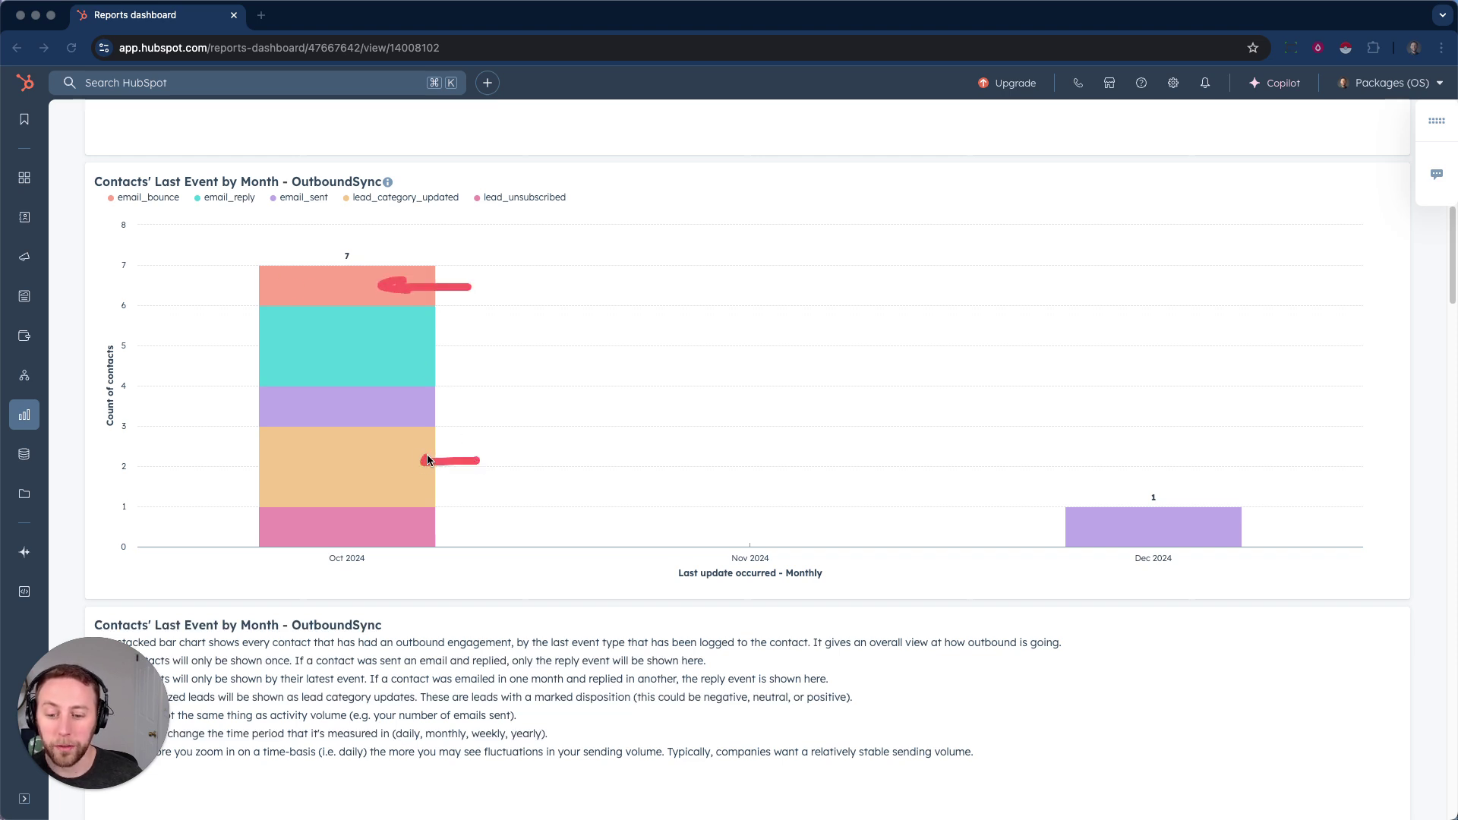
pyautogui.moveTo(498, 533)
pyautogui.mouseDown()
pyautogui.moveTo(435, 535)
pyautogui.moveTo(449, 522)
pyautogui.mouseUp()
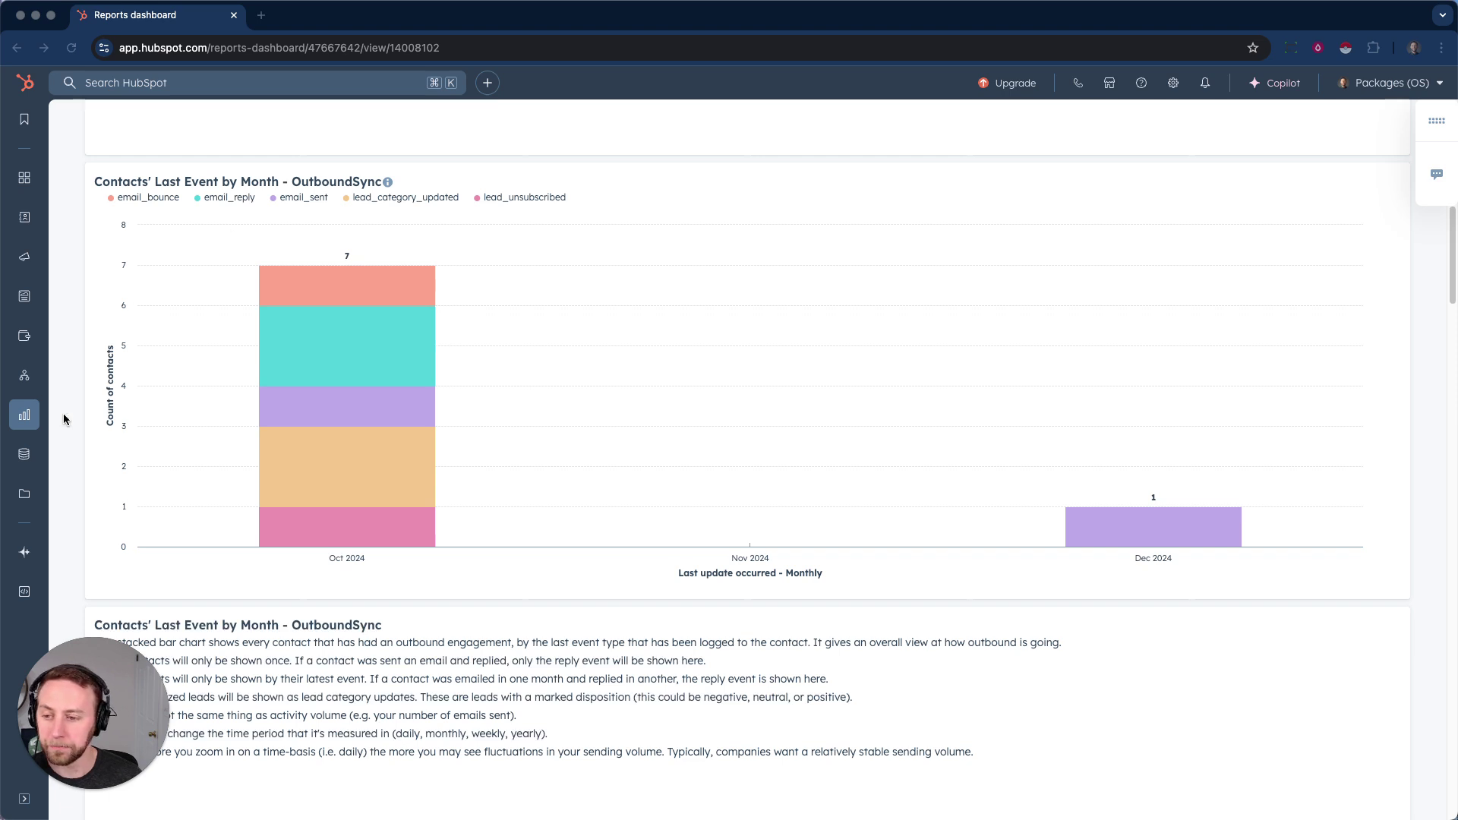
pyautogui.moveTo(464, 215)
pyautogui.mouseDown()
pyautogui.moveTo(293, 336)
pyautogui.moveTo(436, 158)
pyautogui.mouseUp()
pyautogui.moveTo(502, 280); pyautogui.dragTo(582, 282)
pyautogui.moveTo(496, 326); pyautogui.dragTo(581, 308)
pyautogui.click(507, 351)
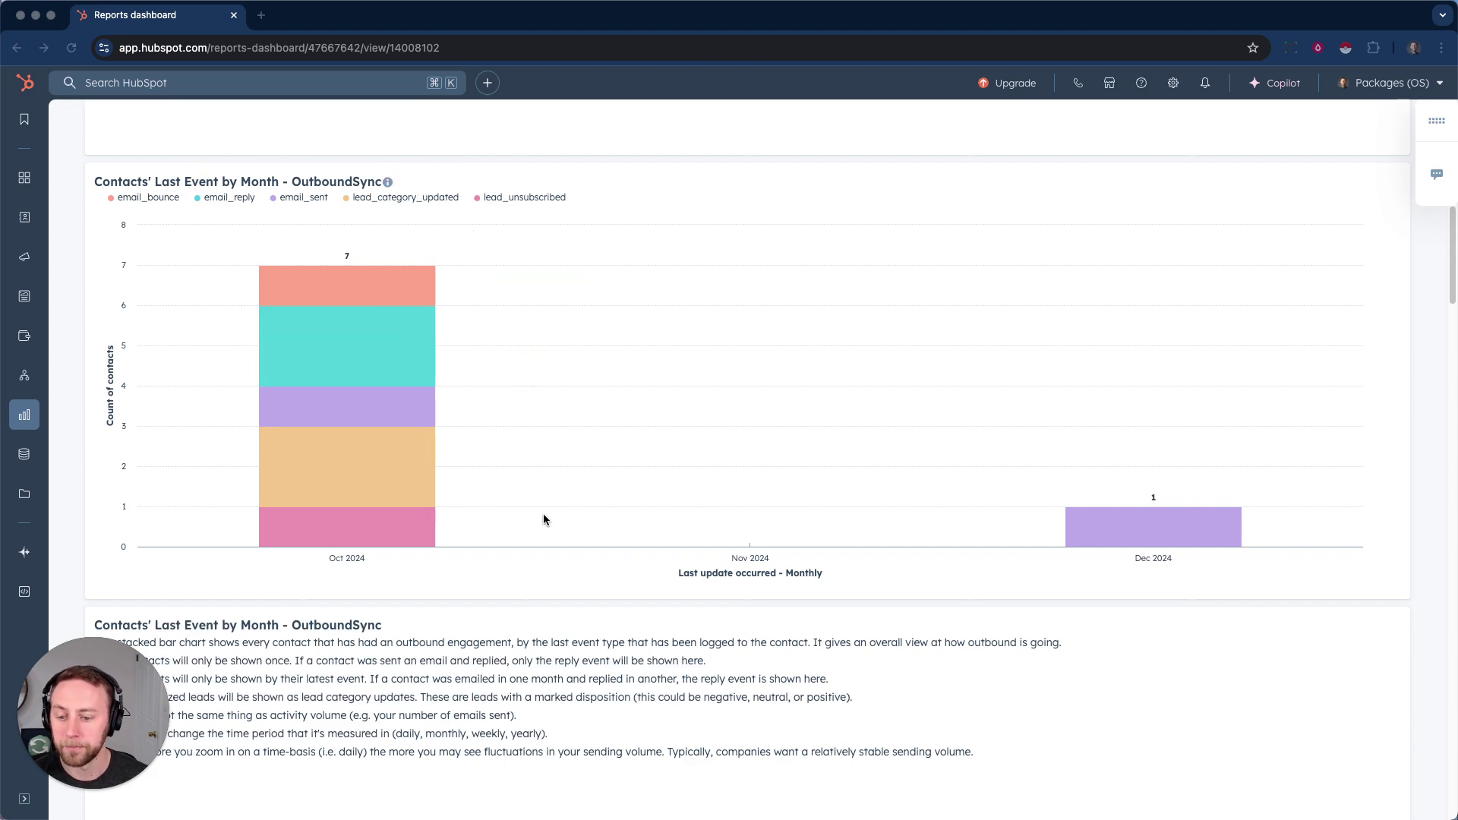
pyautogui.scroll(-8, 603, 504)
pyautogui.scroll(10, 603, 510)
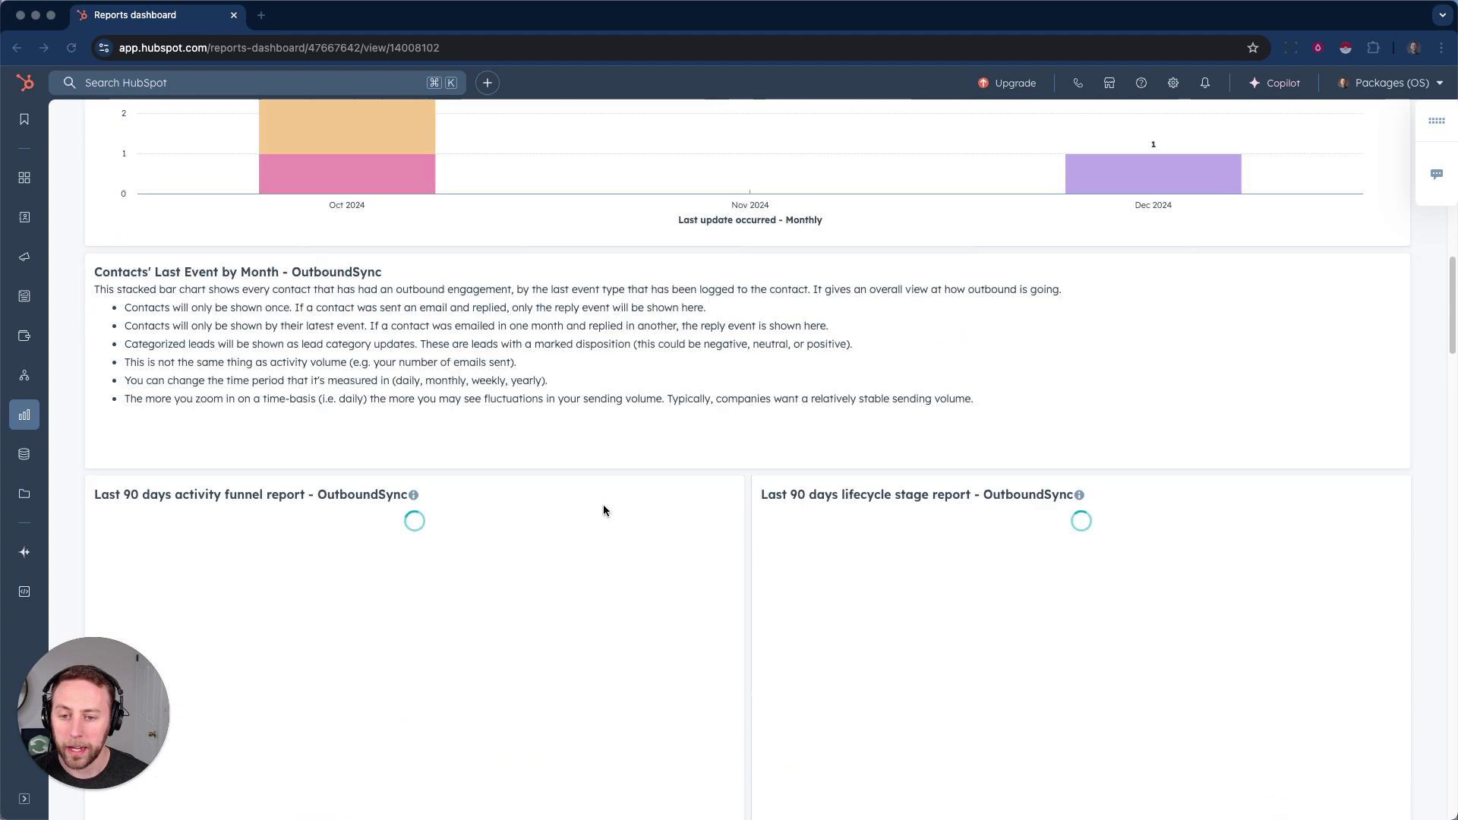
pyautogui.scroll(-2, 1100, 463)
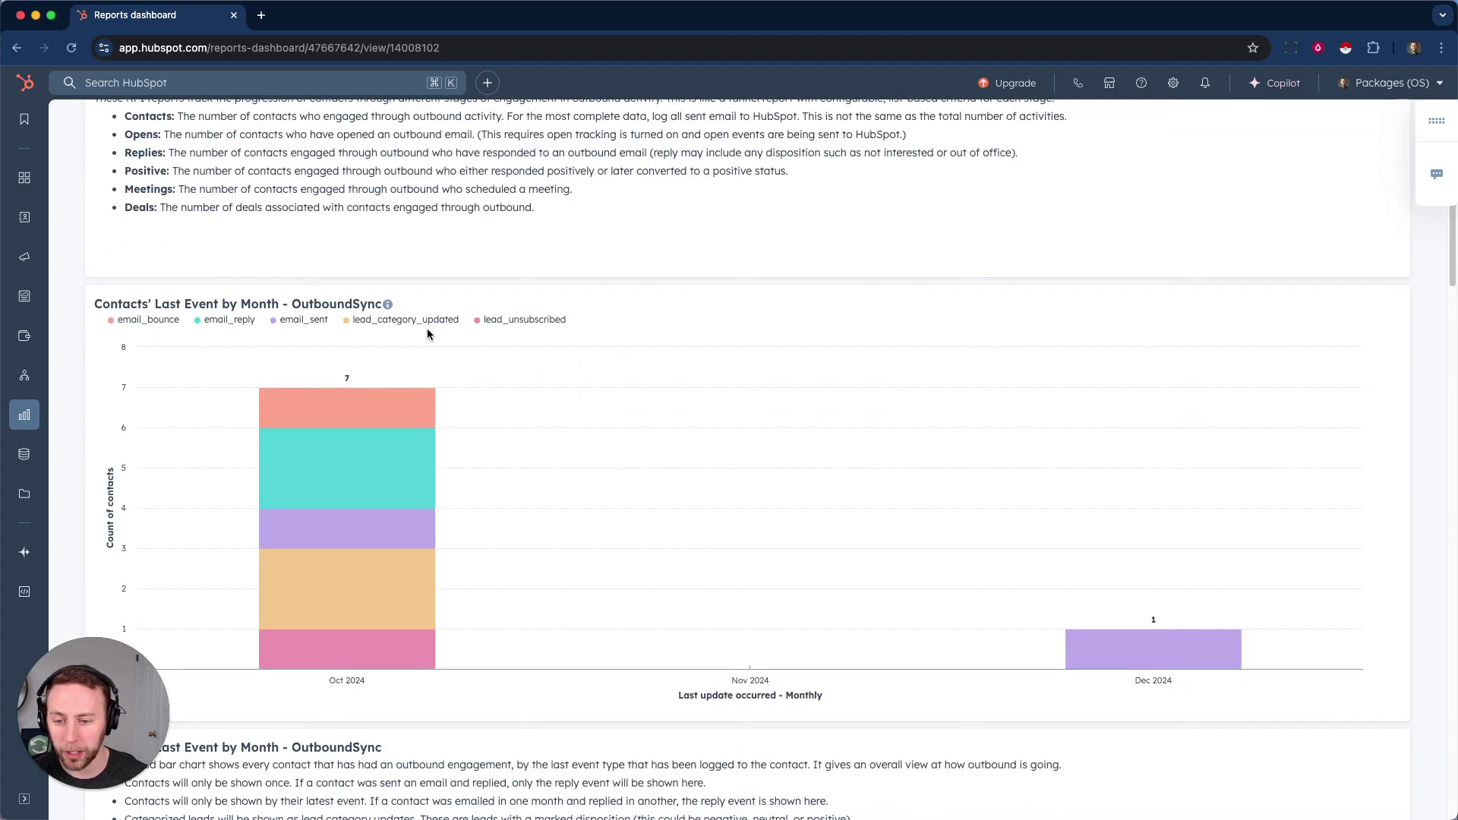
# Open the Contacts' Last Event by Month report, inspect its description and summarized data, and return to the dashboard.
pyautogui.click(1364, 305)
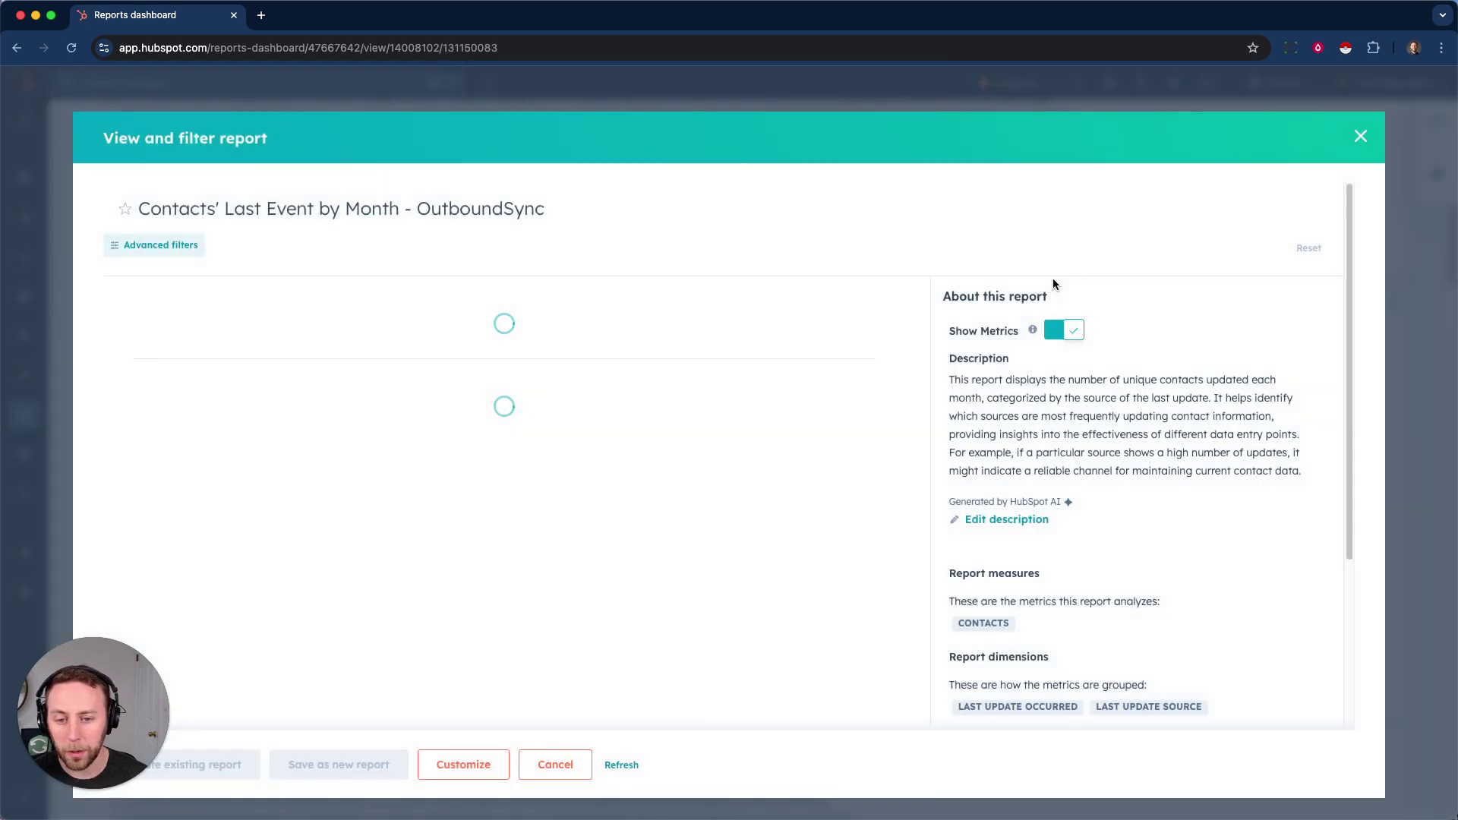
pyautogui.scroll(-5, 1001, 392)
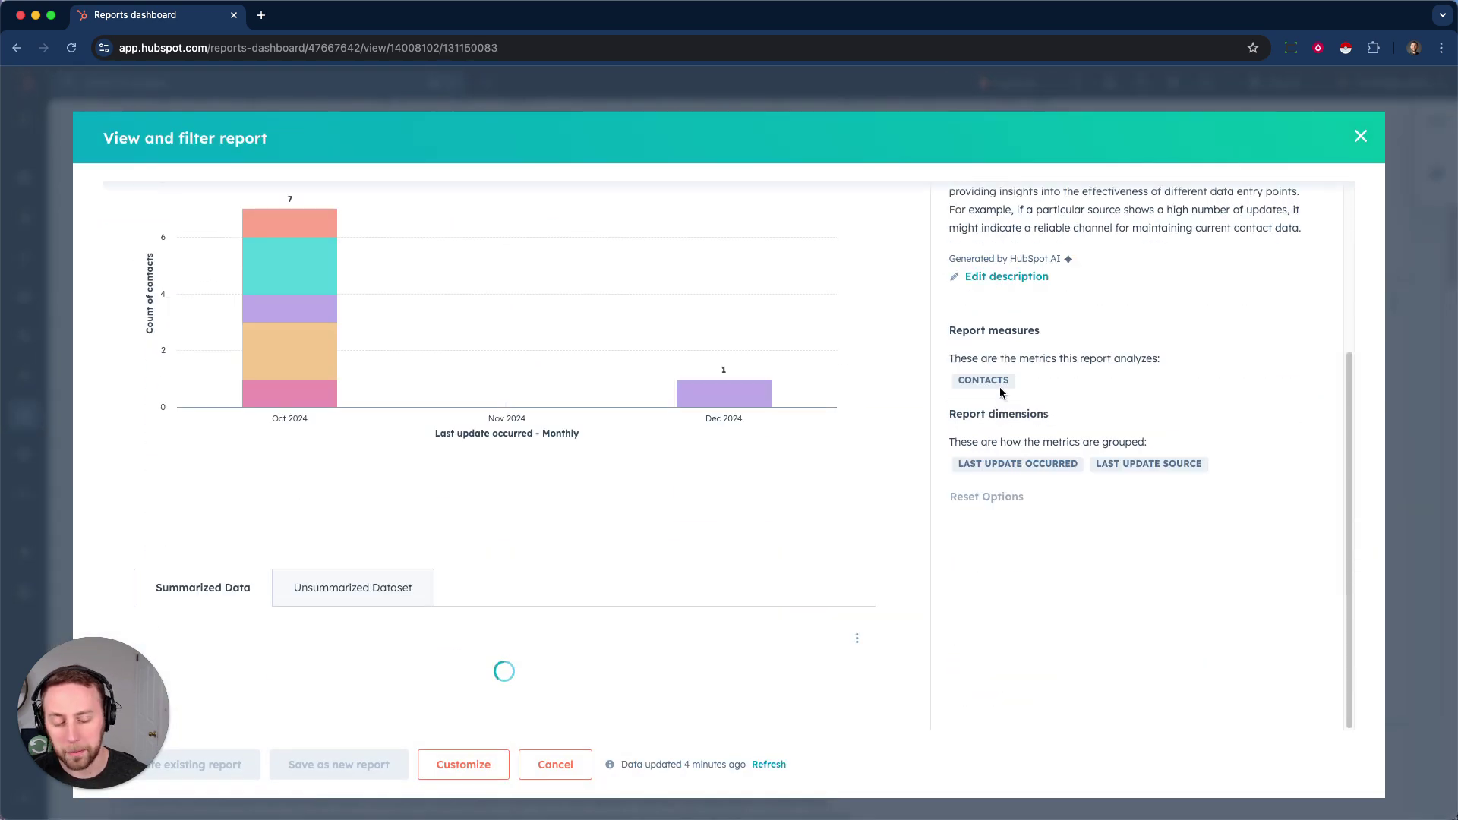
pyautogui.scroll(-2, 824, 516)
pyautogui.scroll(-2, 822, 516)
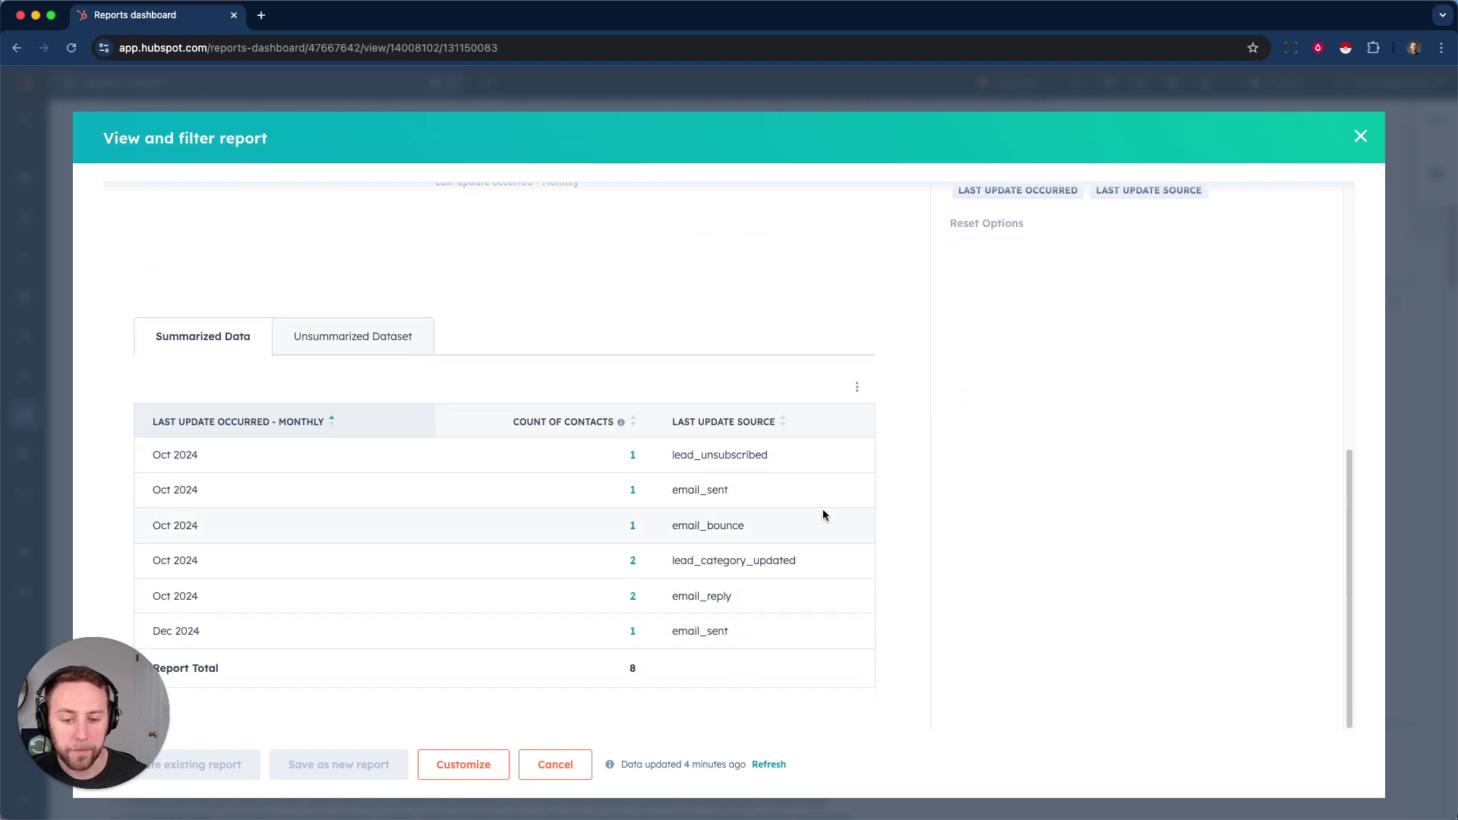
pyautogui.scroll(6, 932, 414)
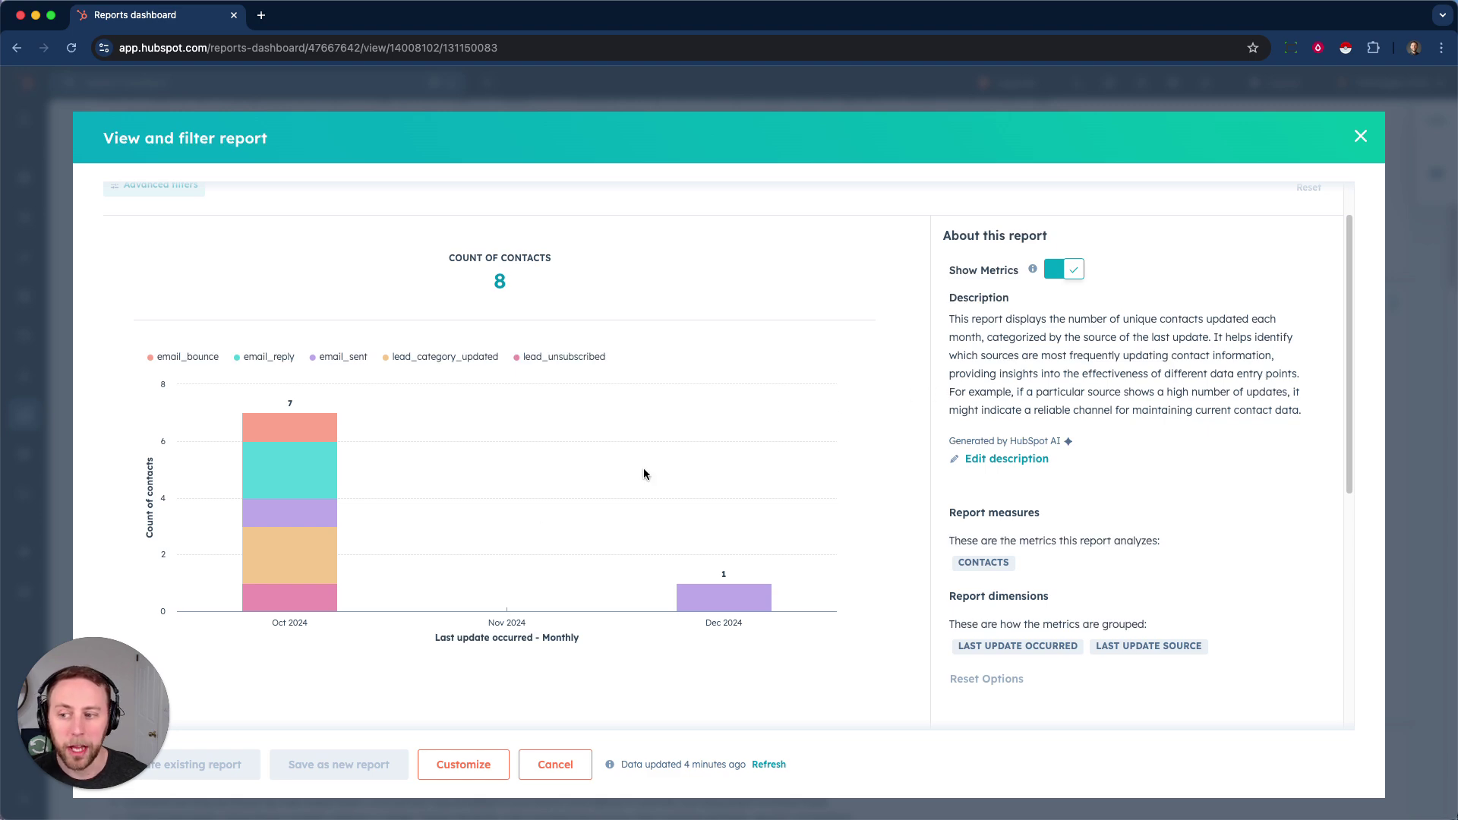
pyautogui.scroll(-4, 751, 448)
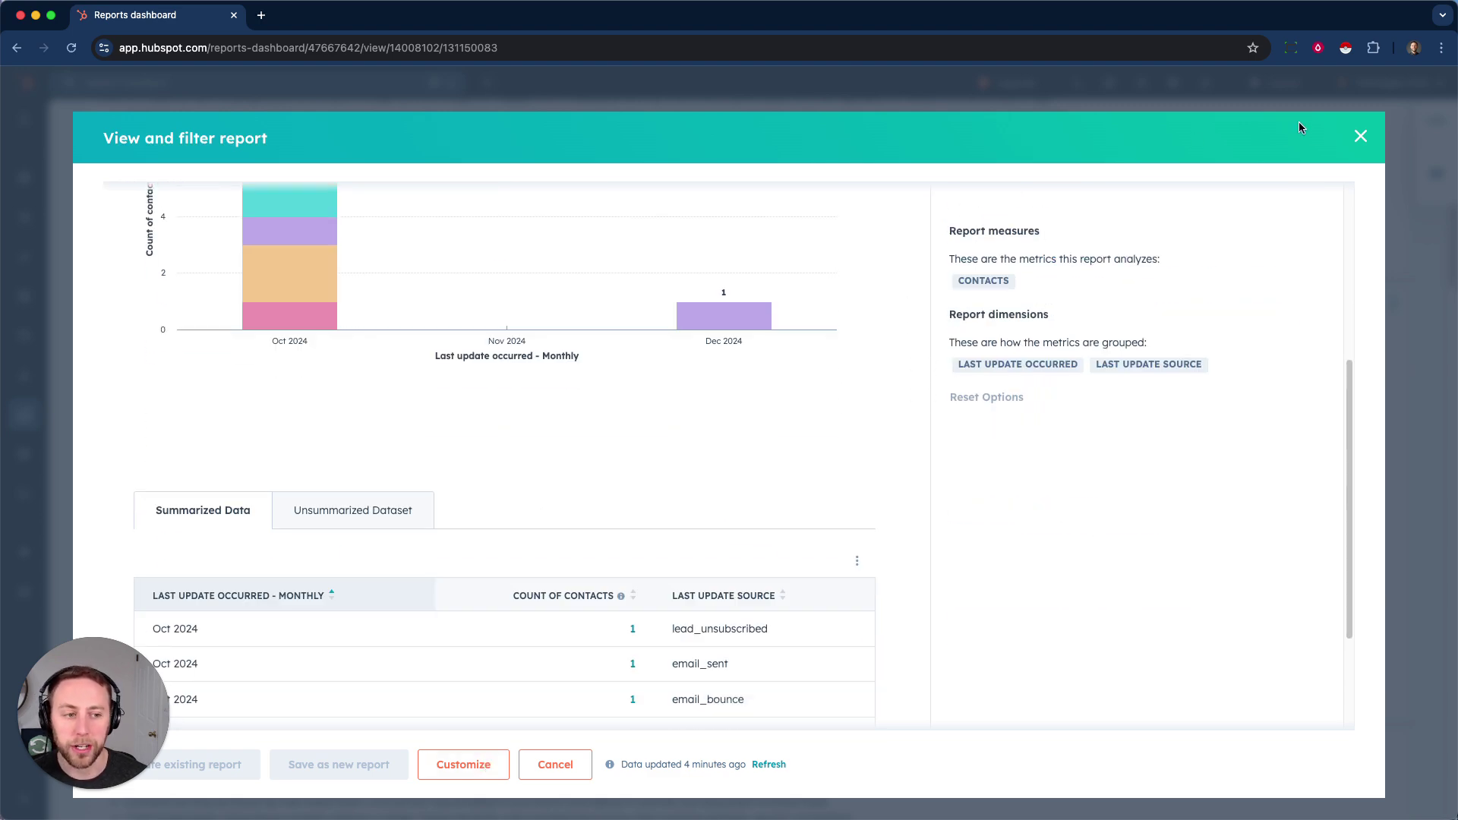
pyautogui.click(1361, 136)
# Examine the last 90 days activity funnel and lifecycle stage reports, plus the sent outbound emails and replies by lead category charts.
pyautogui.scroll(-8, 748, 502)
pyautogui.scroll(-3, 767, 486)
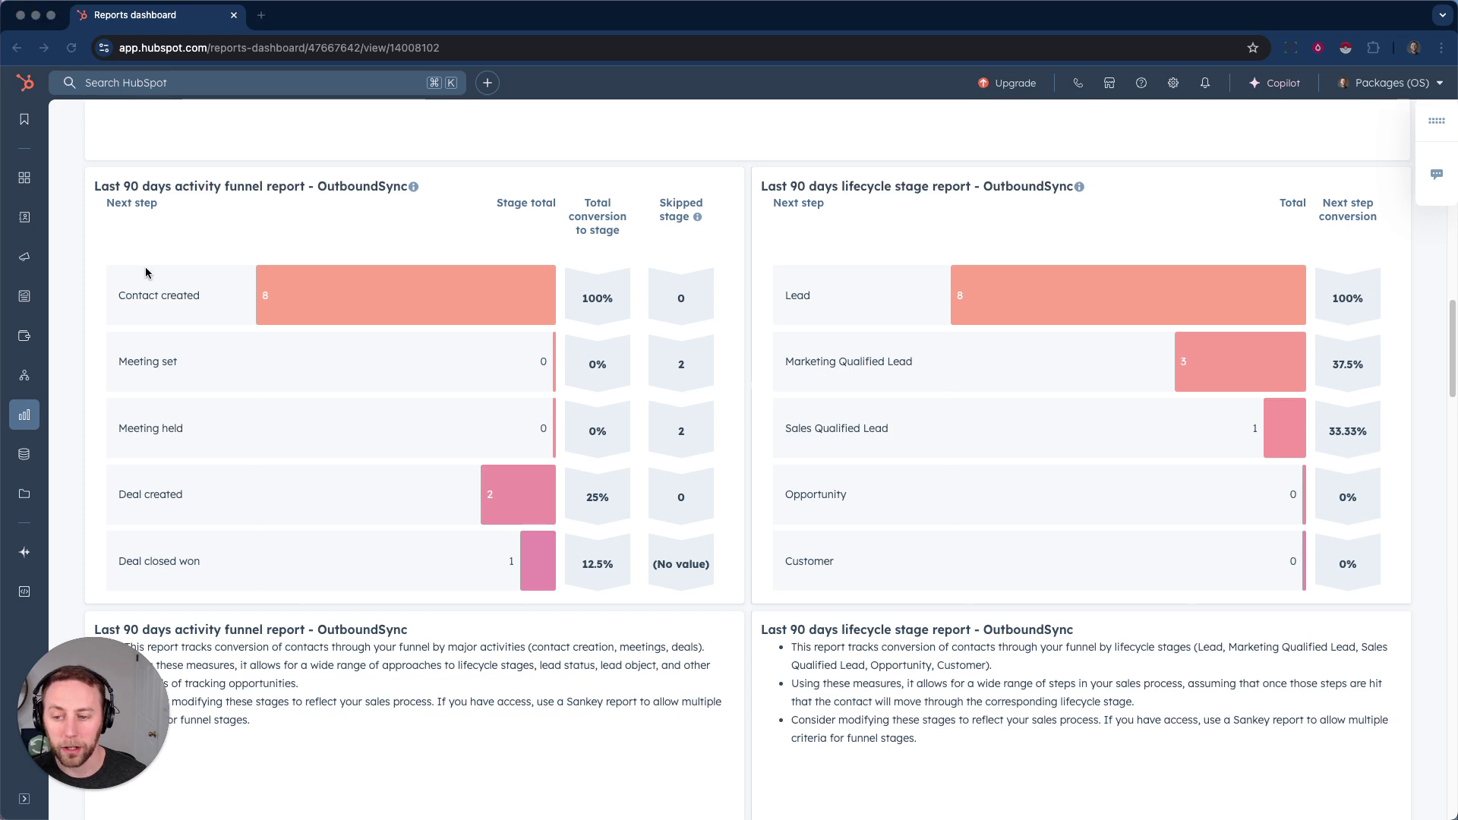
pyautogui.moveTo(155, 205); pyautogui.dragTo(120, 529)
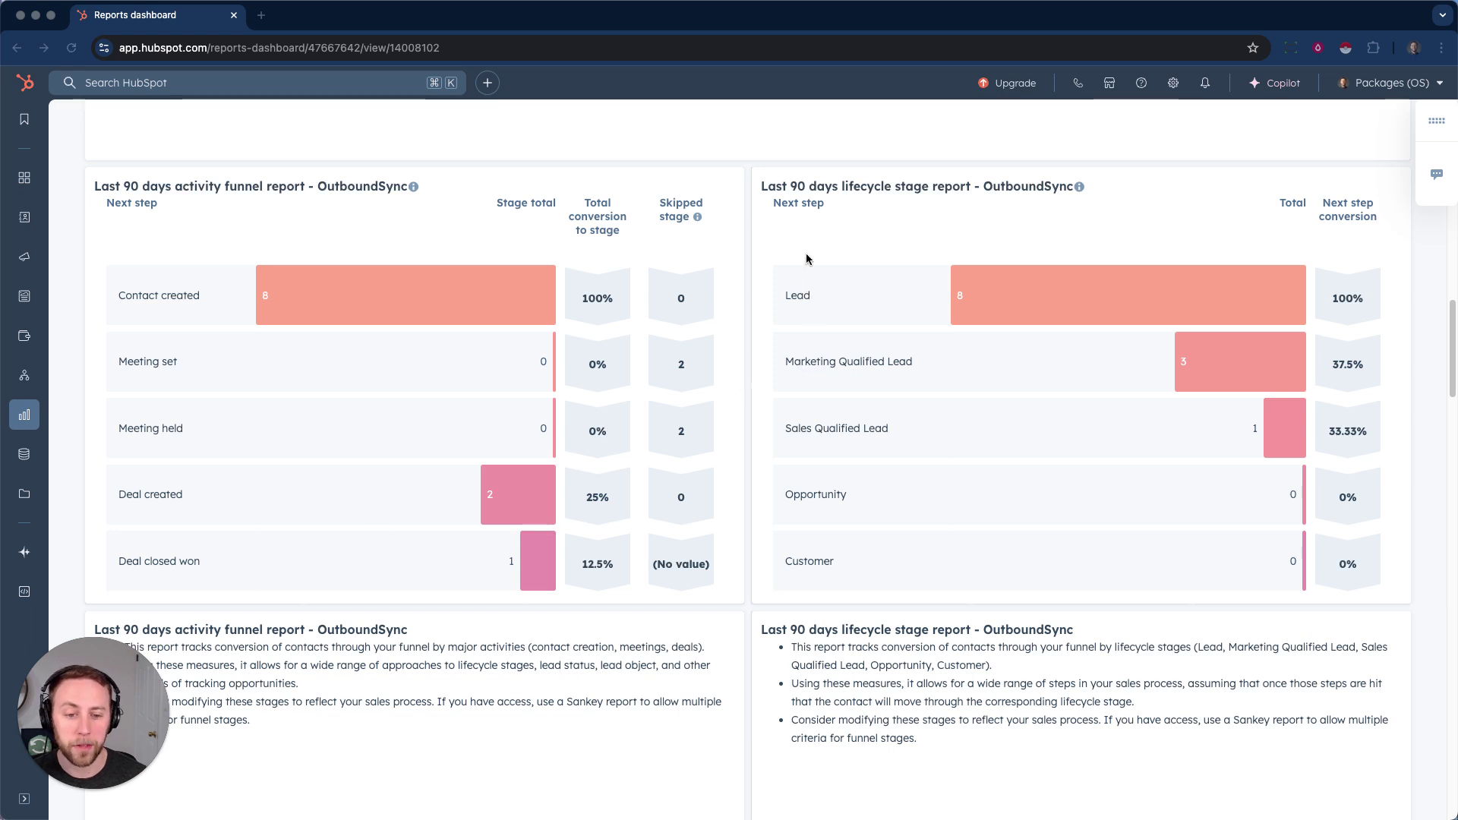
pyautogui.moveTo(824, 161); pyautogui.dragTo(711, 710)
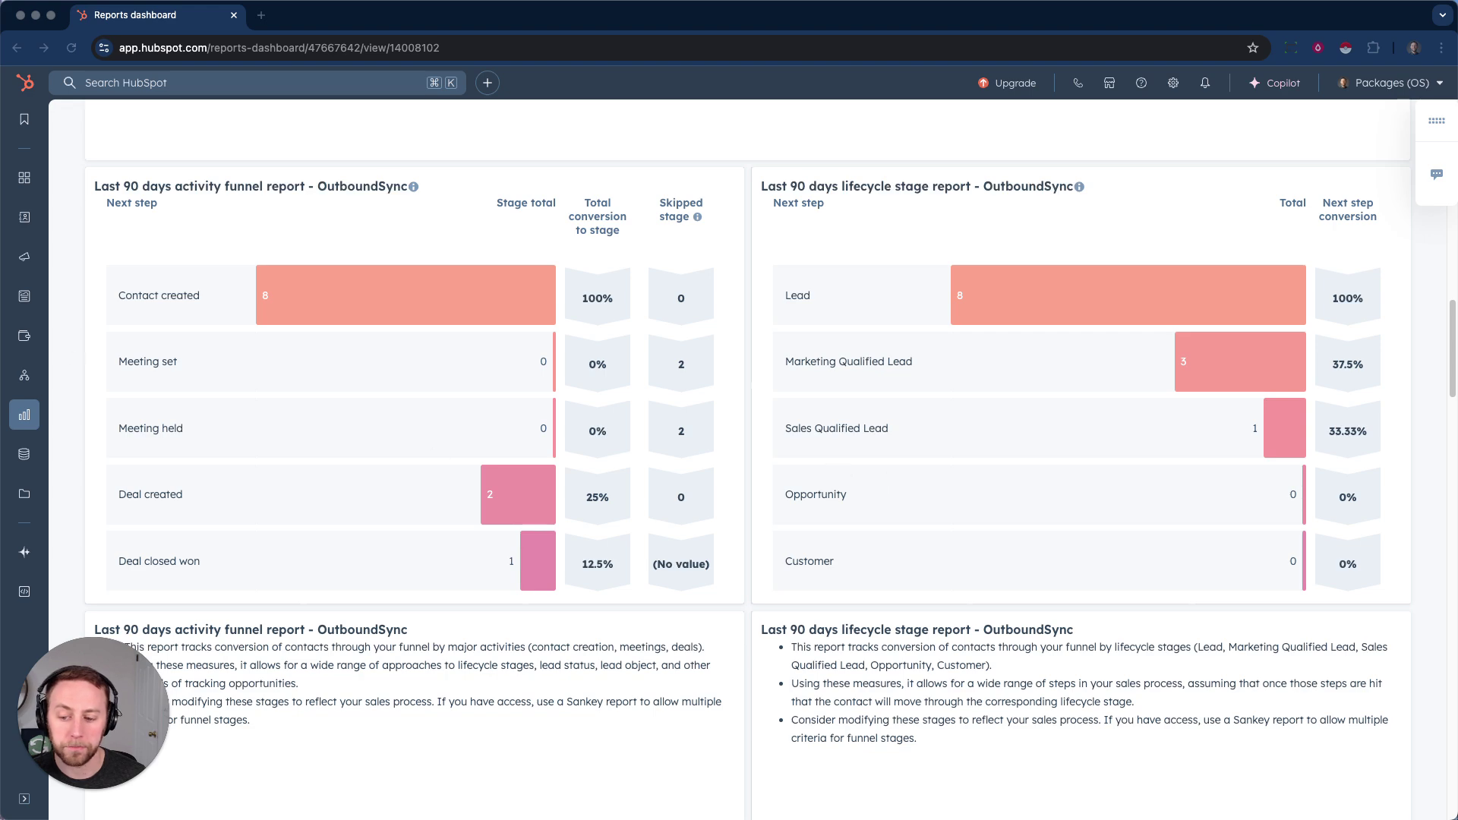
pyautogui.scroll(-8, 558, 501)
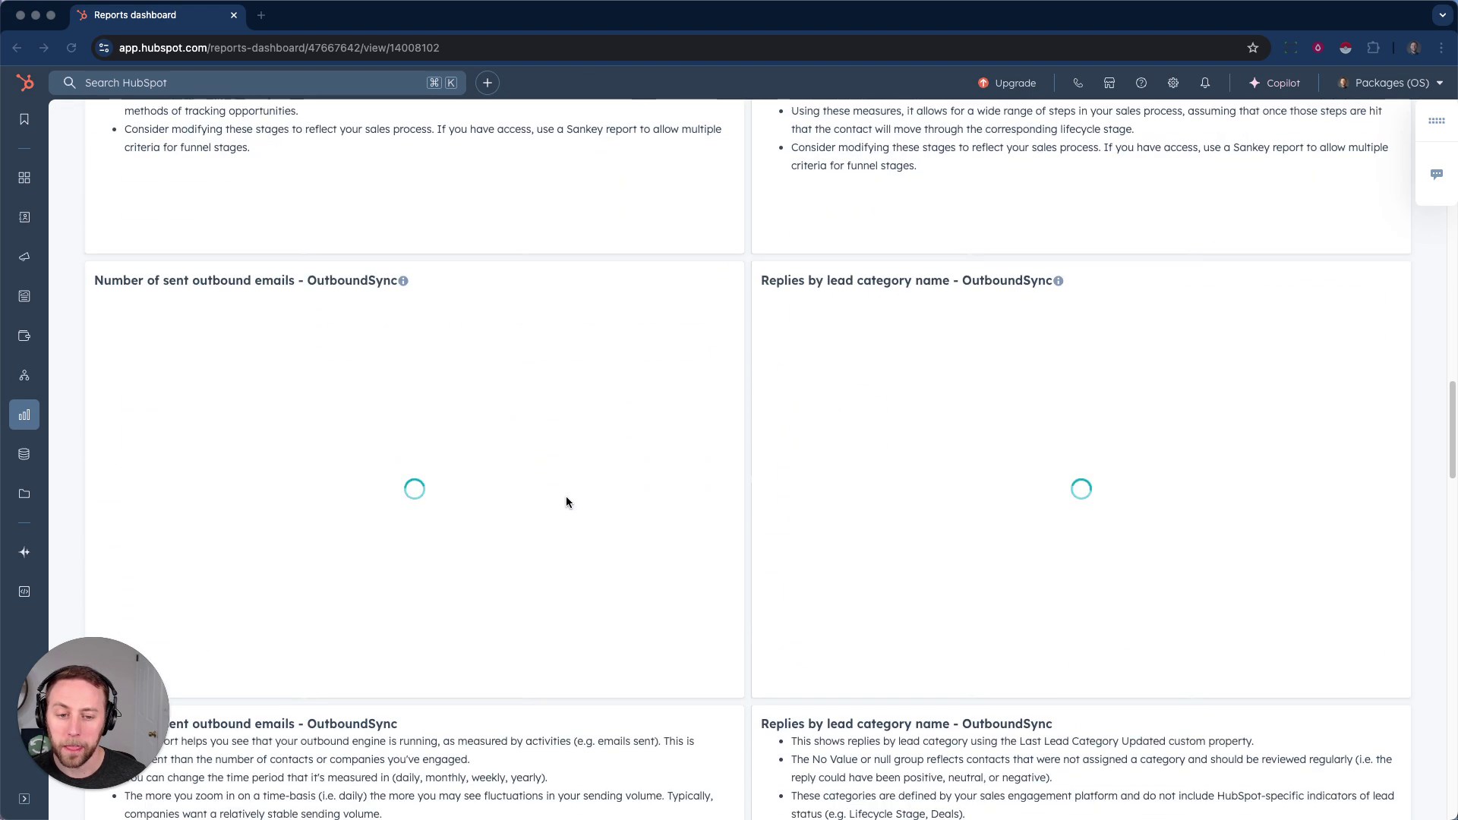
pyautogui.scroll(2, 568, 494)
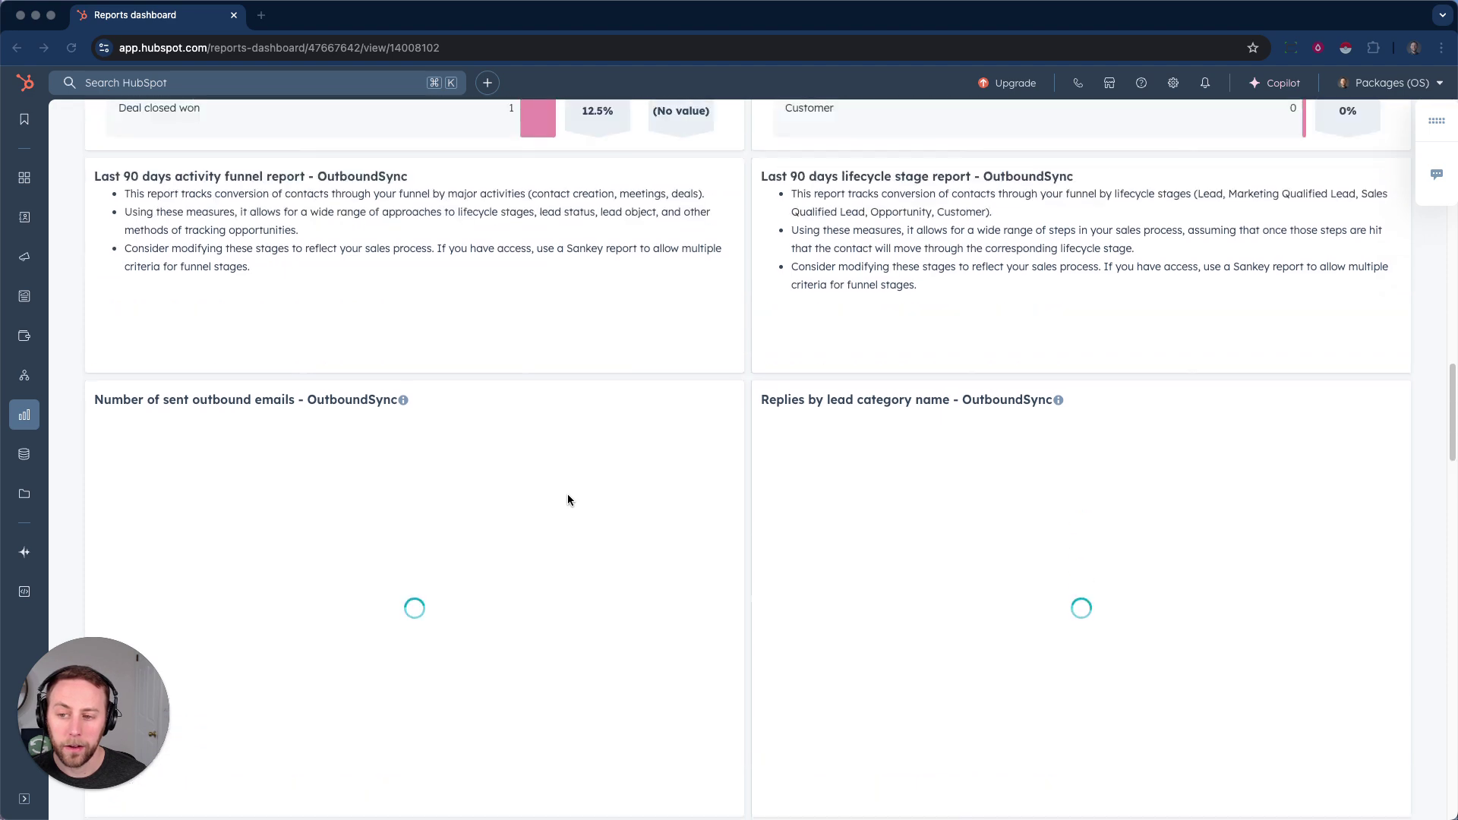
pyautogui.scroll(-3, 567, 499)
pyautogui.scroll(-1, 568, 499)
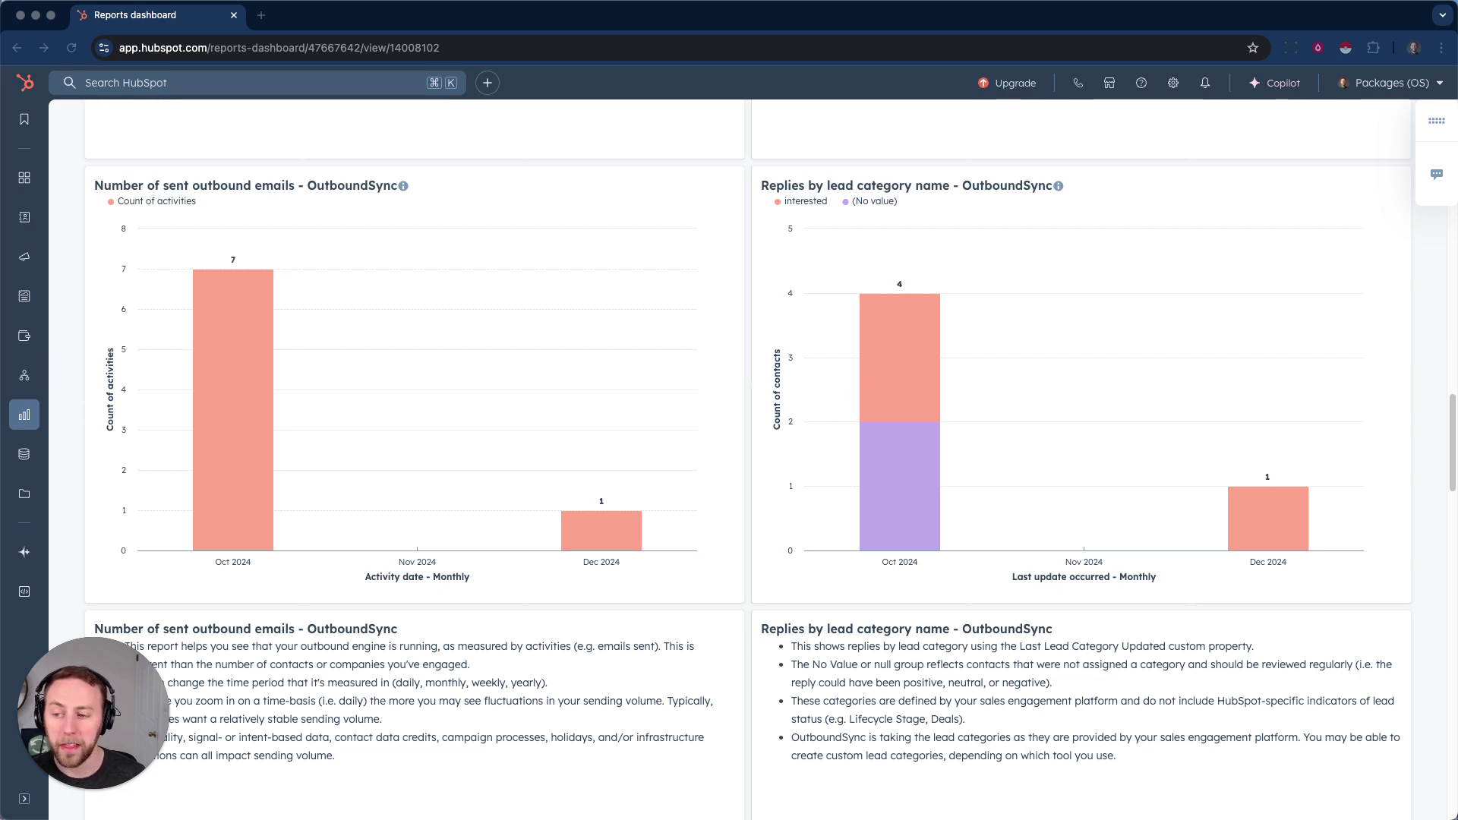
# Review the campaign name charts and the multi-touch and first-touch reports for converted contacts and deals.
pyautogui.scroll(-3, 513, 621)
pyautogui.scroll(-6, 513, 621)
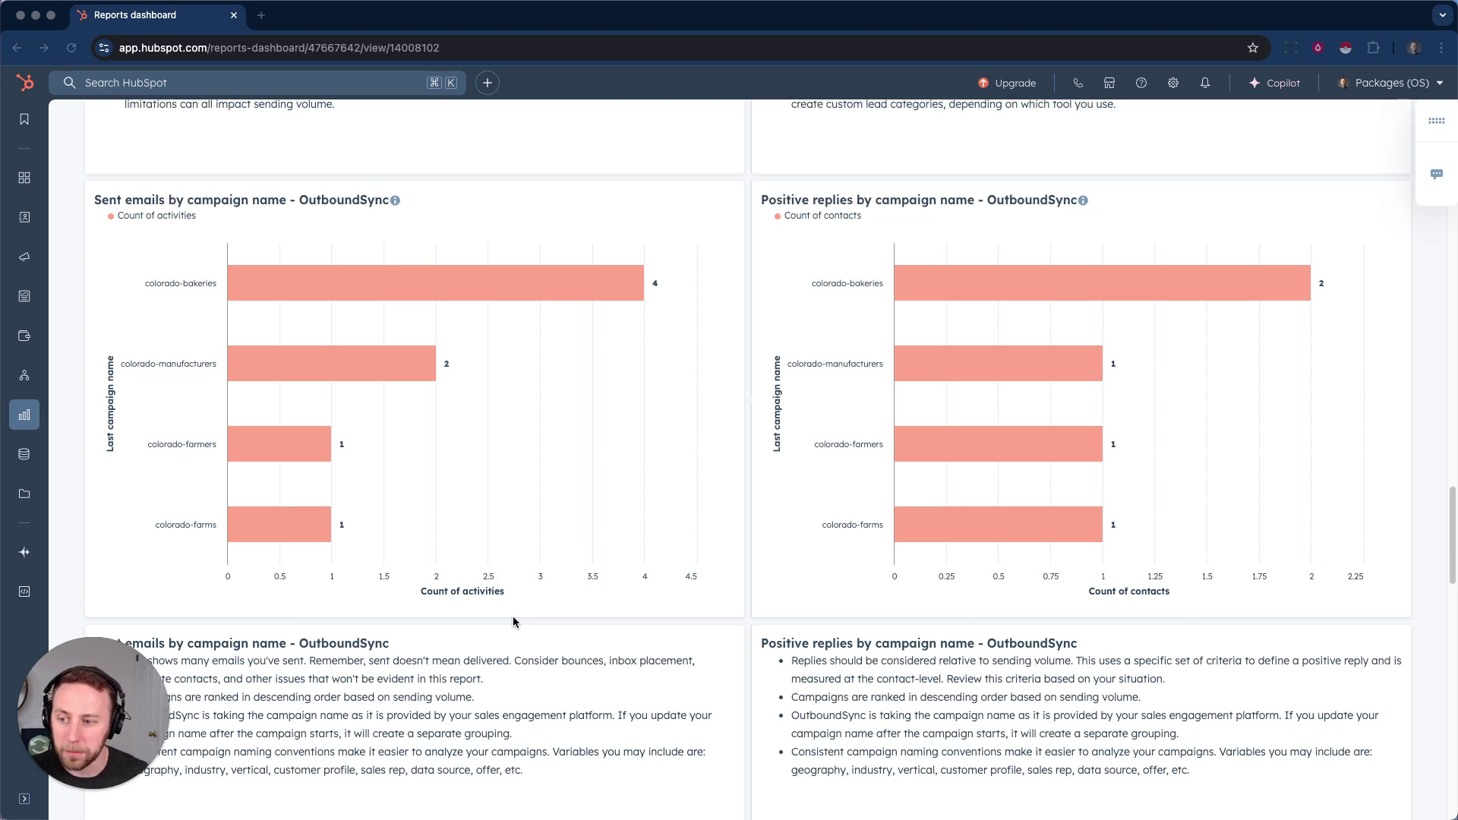
pyautogui.scroll(-10, 553, 558)
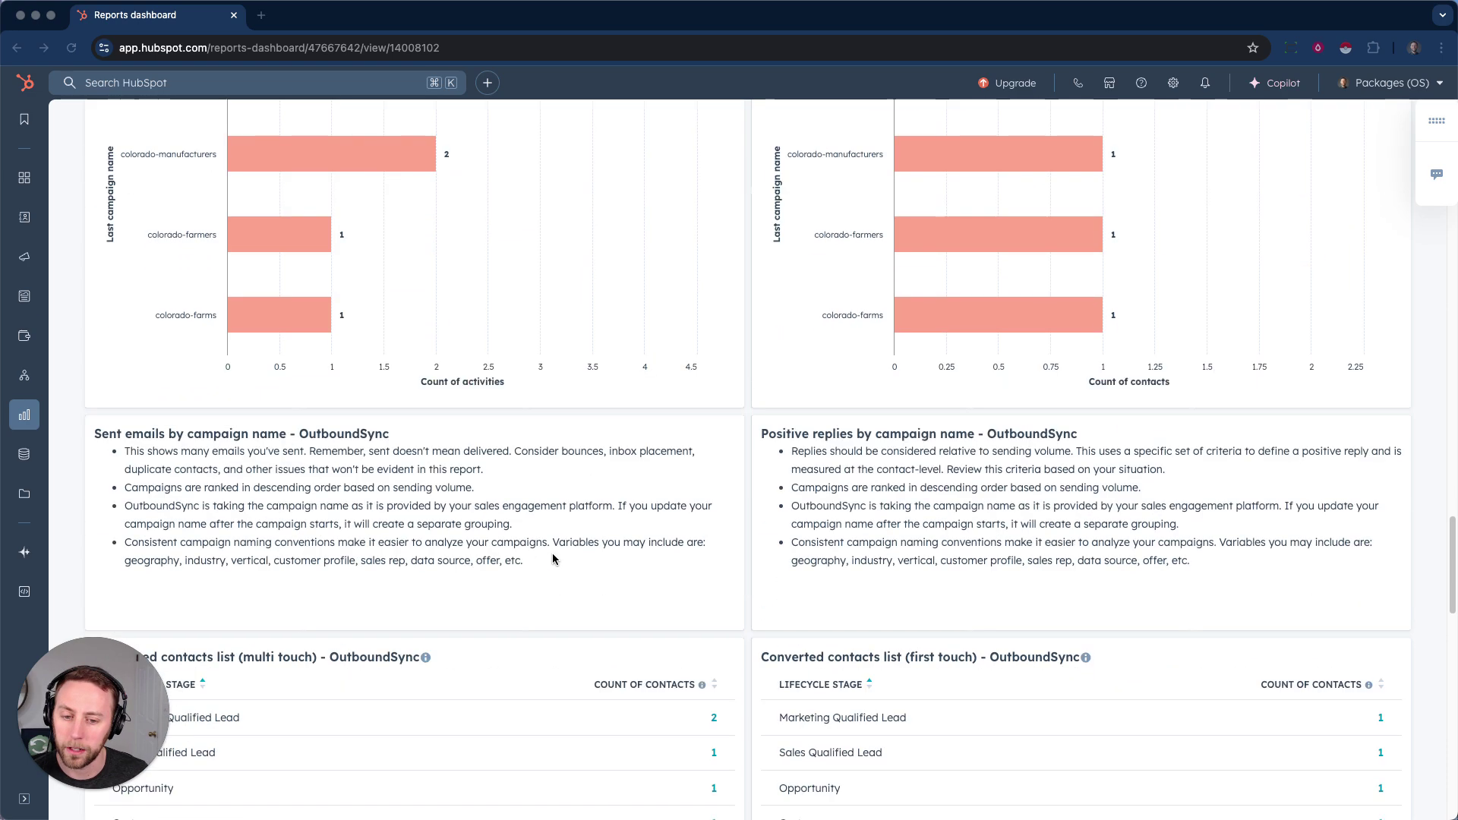
pyautogui.scroll(1, 552, 558)
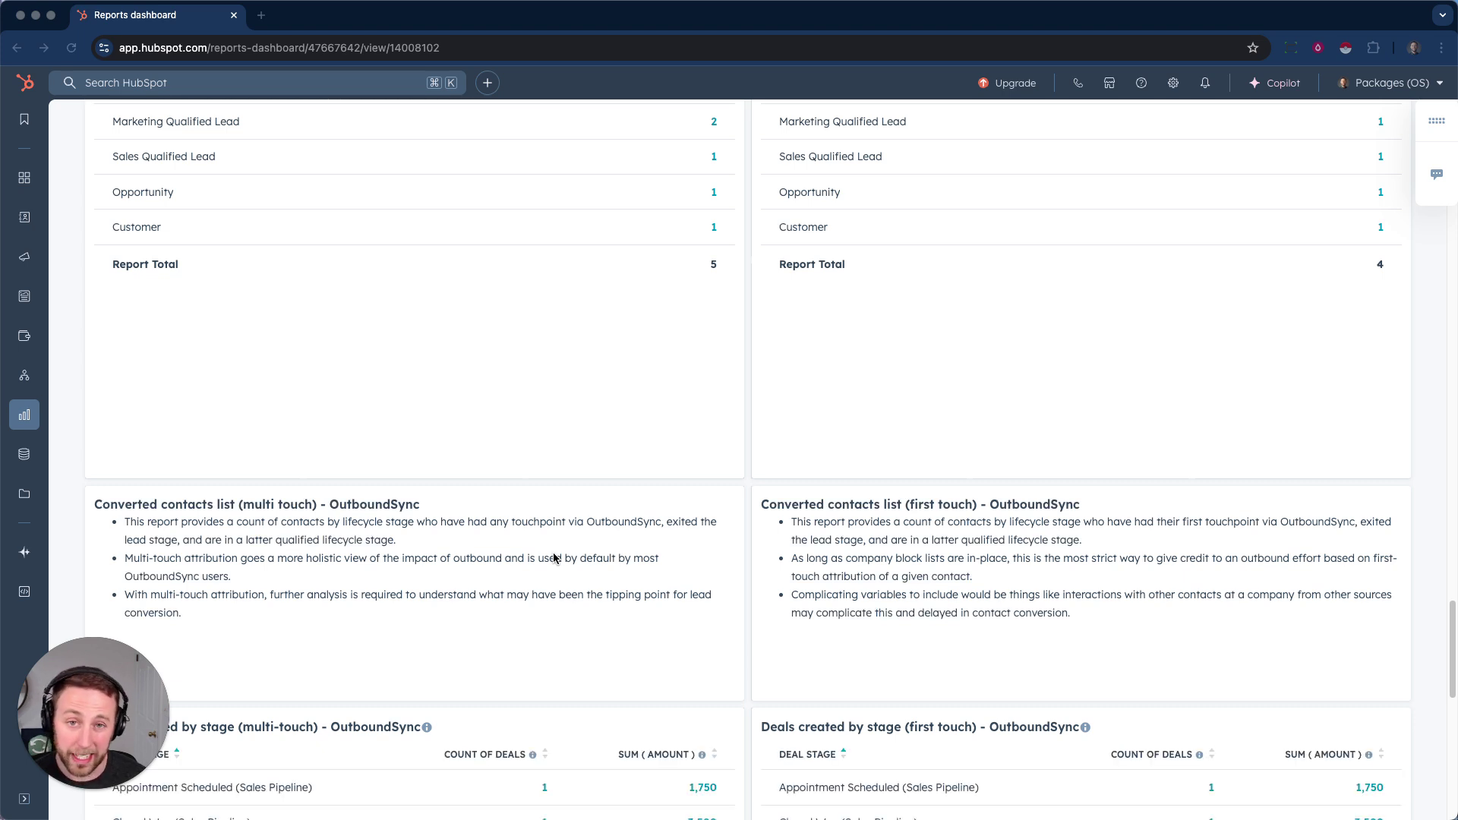
pyautogui.scroll(-5, 554, 559)
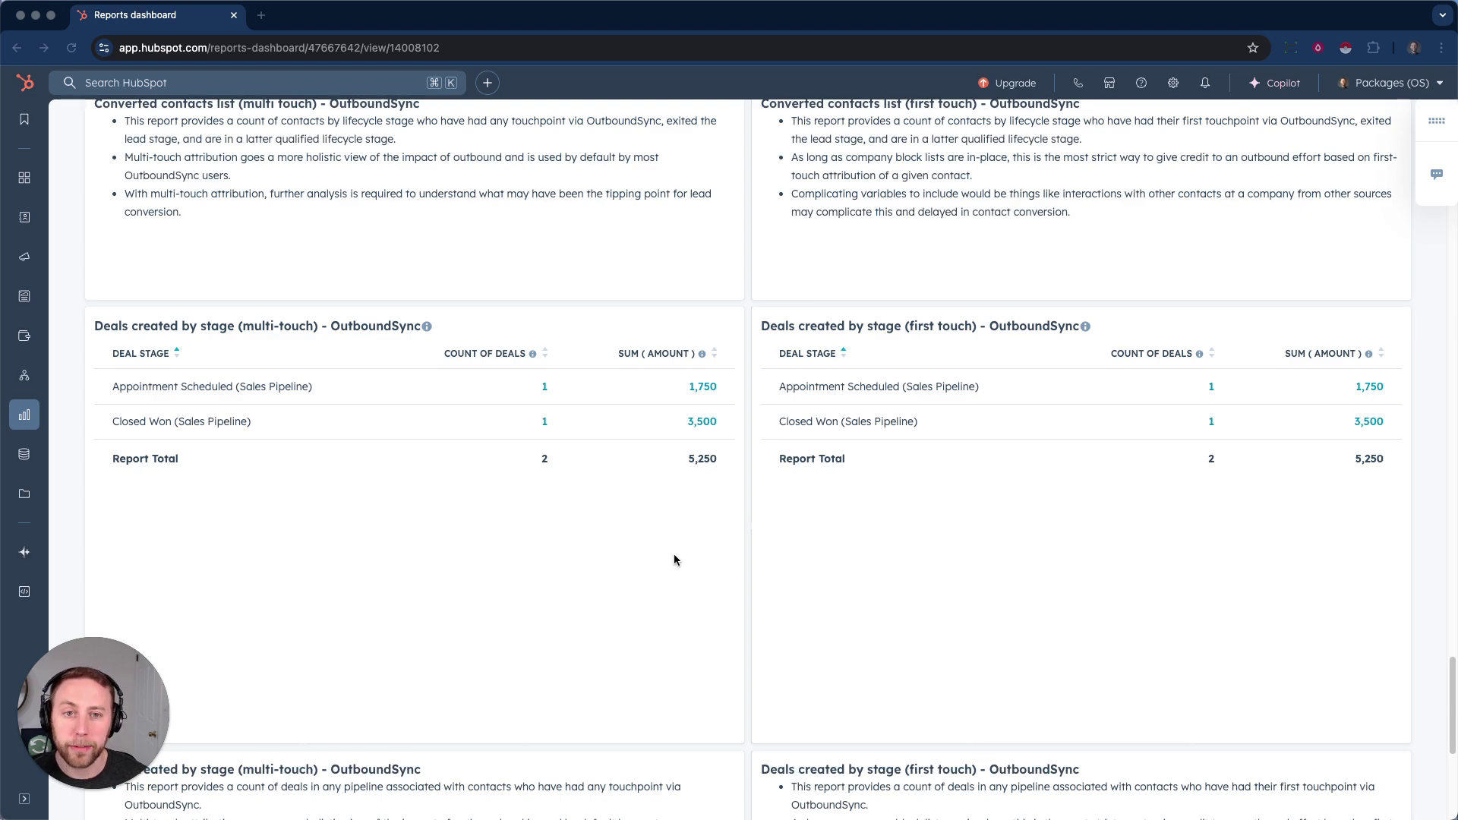
pyautogui.scroll(15, 670, 551)
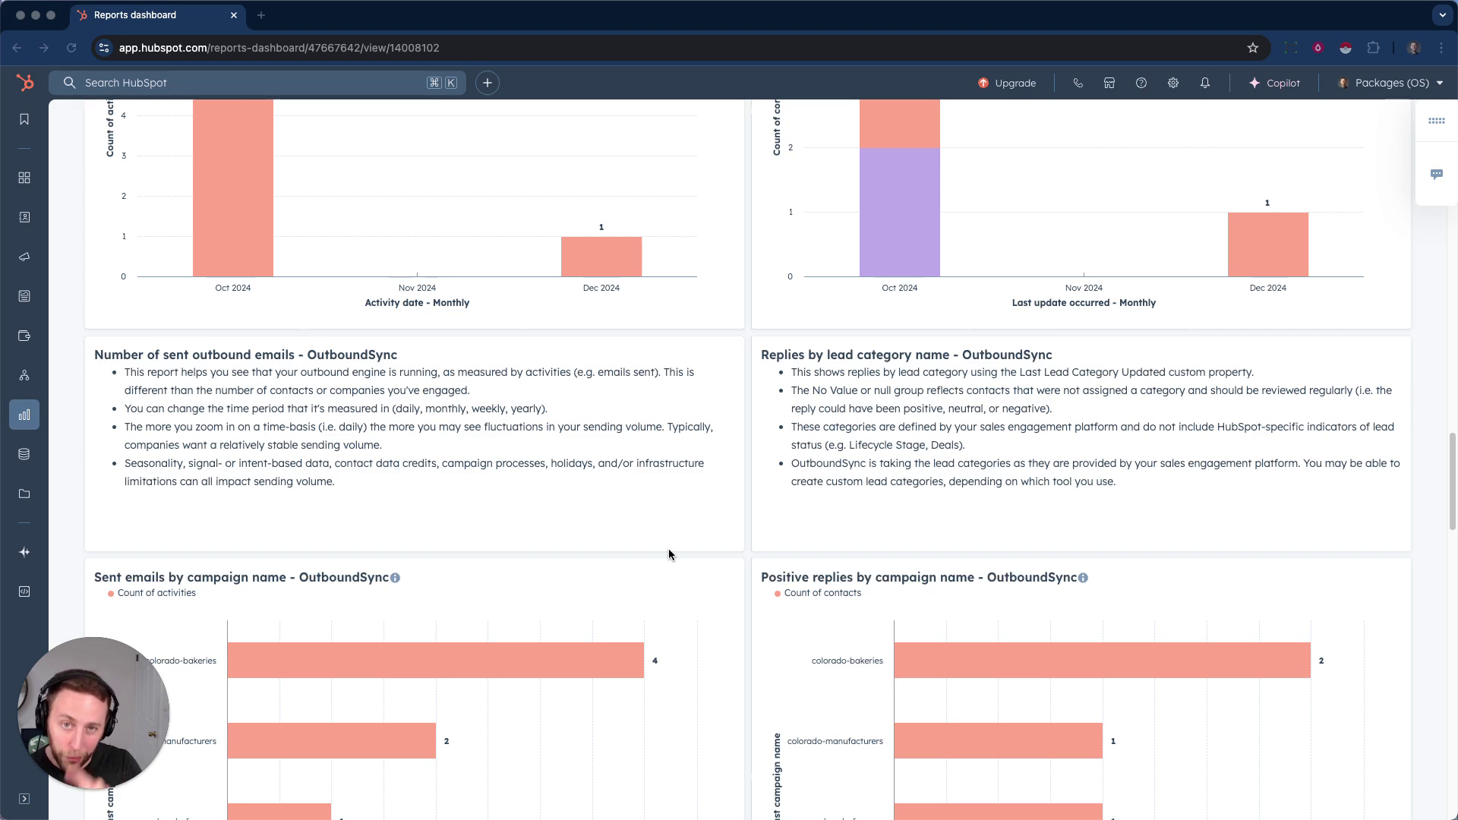
pyautogui.scroll(15, 694, 539)
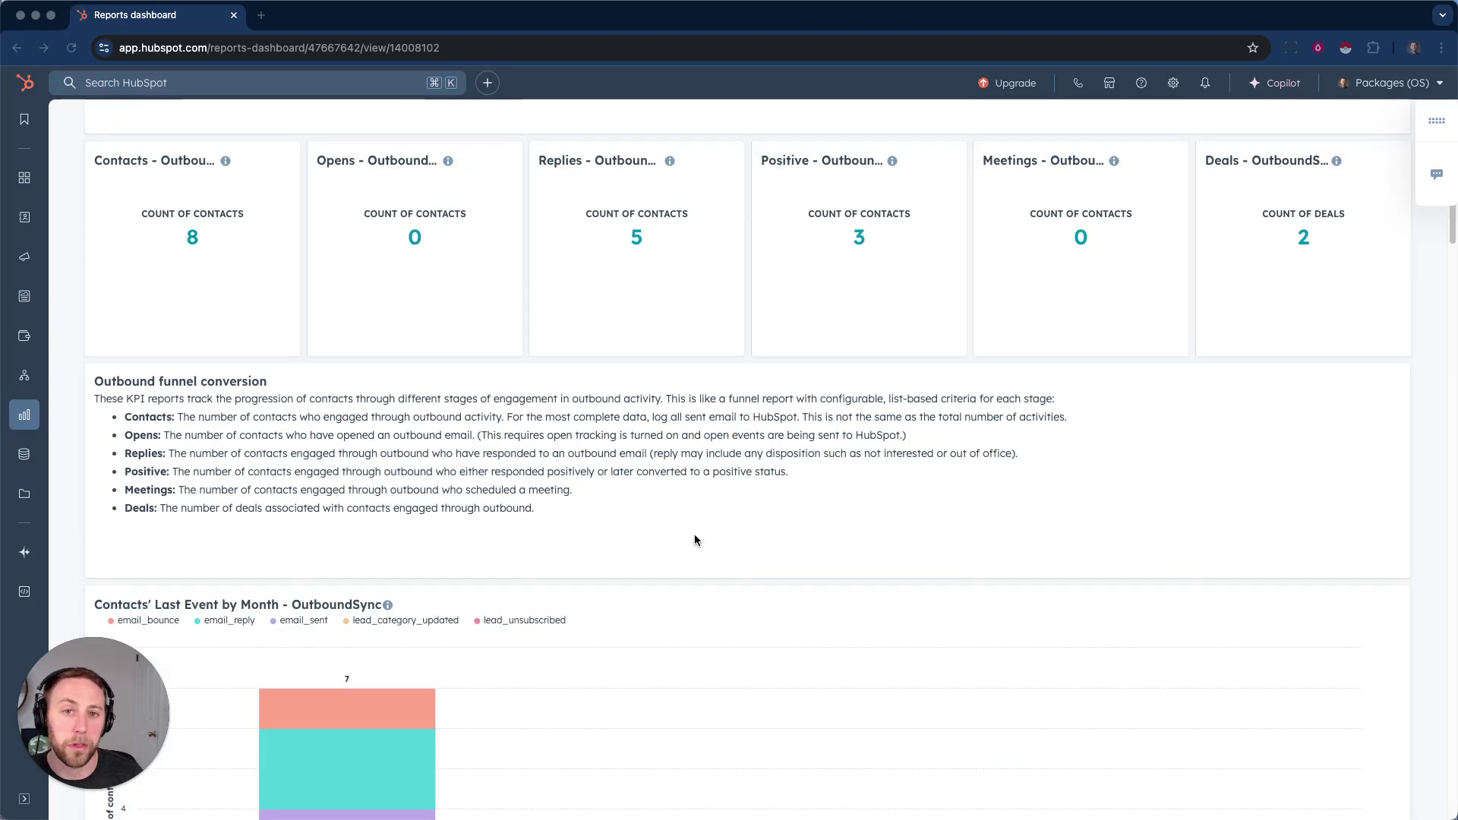
pyautogui.scroll(5, 694, 540)
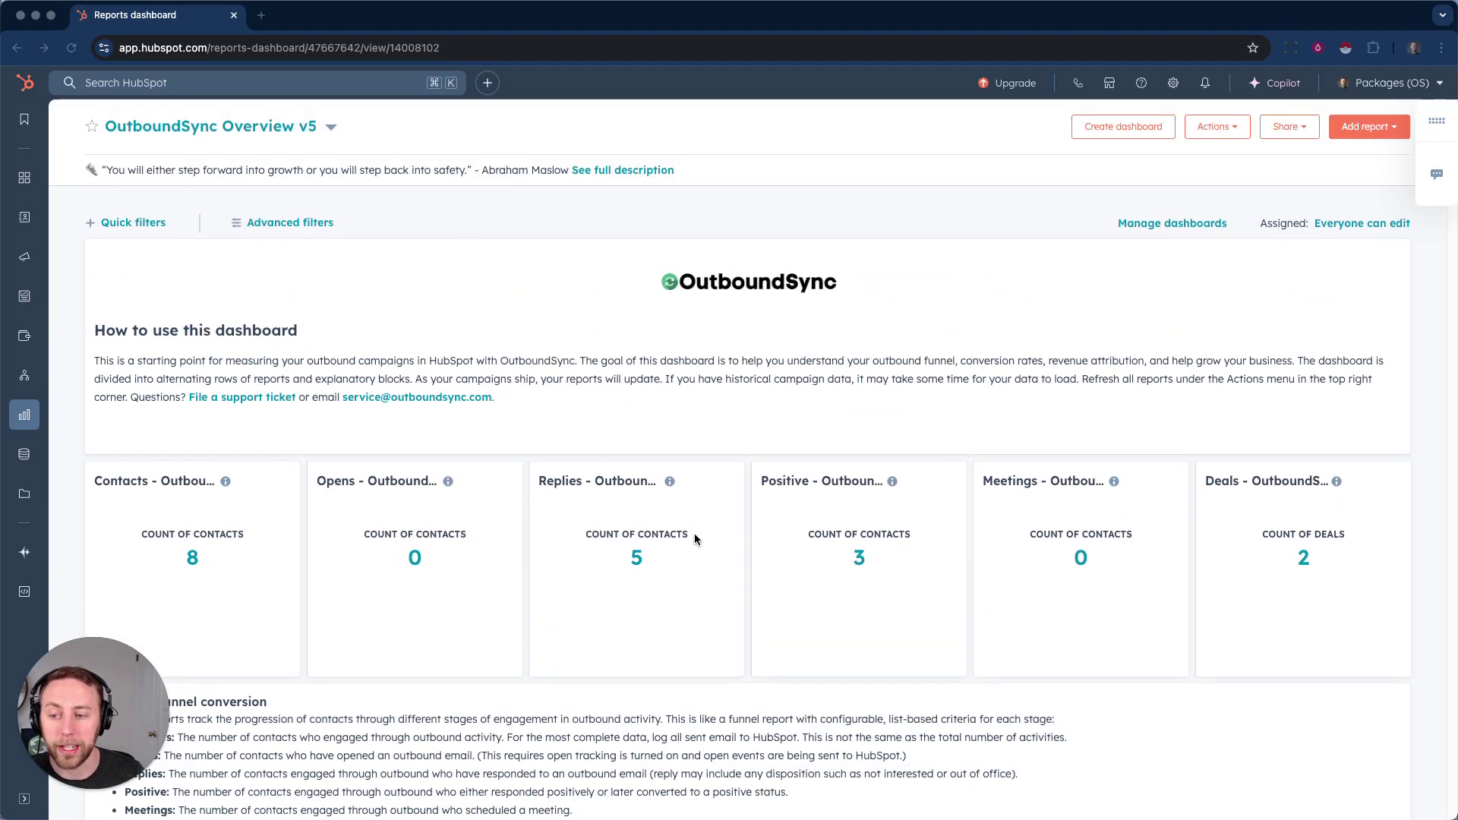
# Open the CRM lists overview and browse the OutboundSync lists.
pyautogui.moveTo(25, 299)
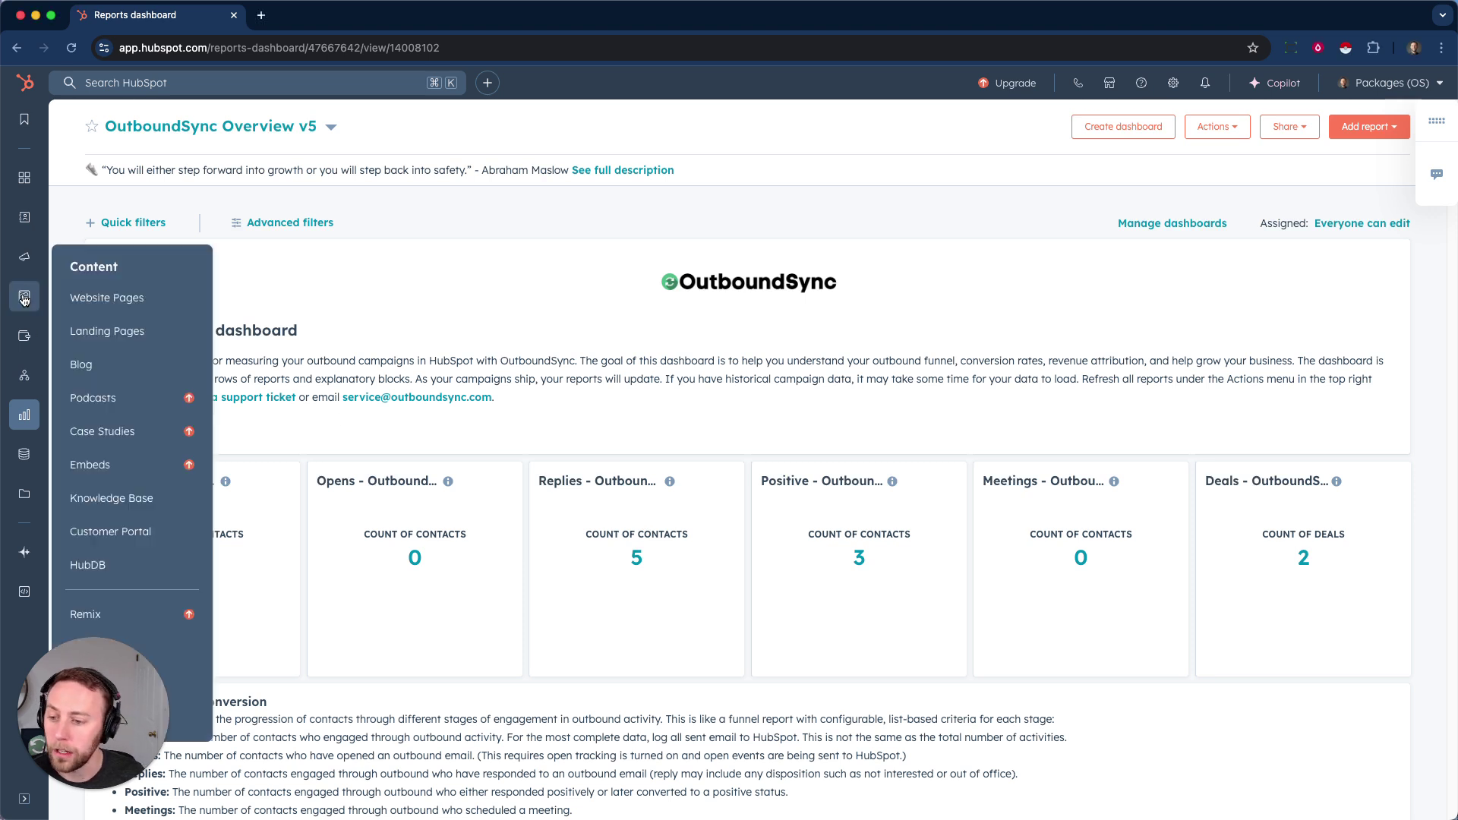
pyautogui.moveTo(24, 217)
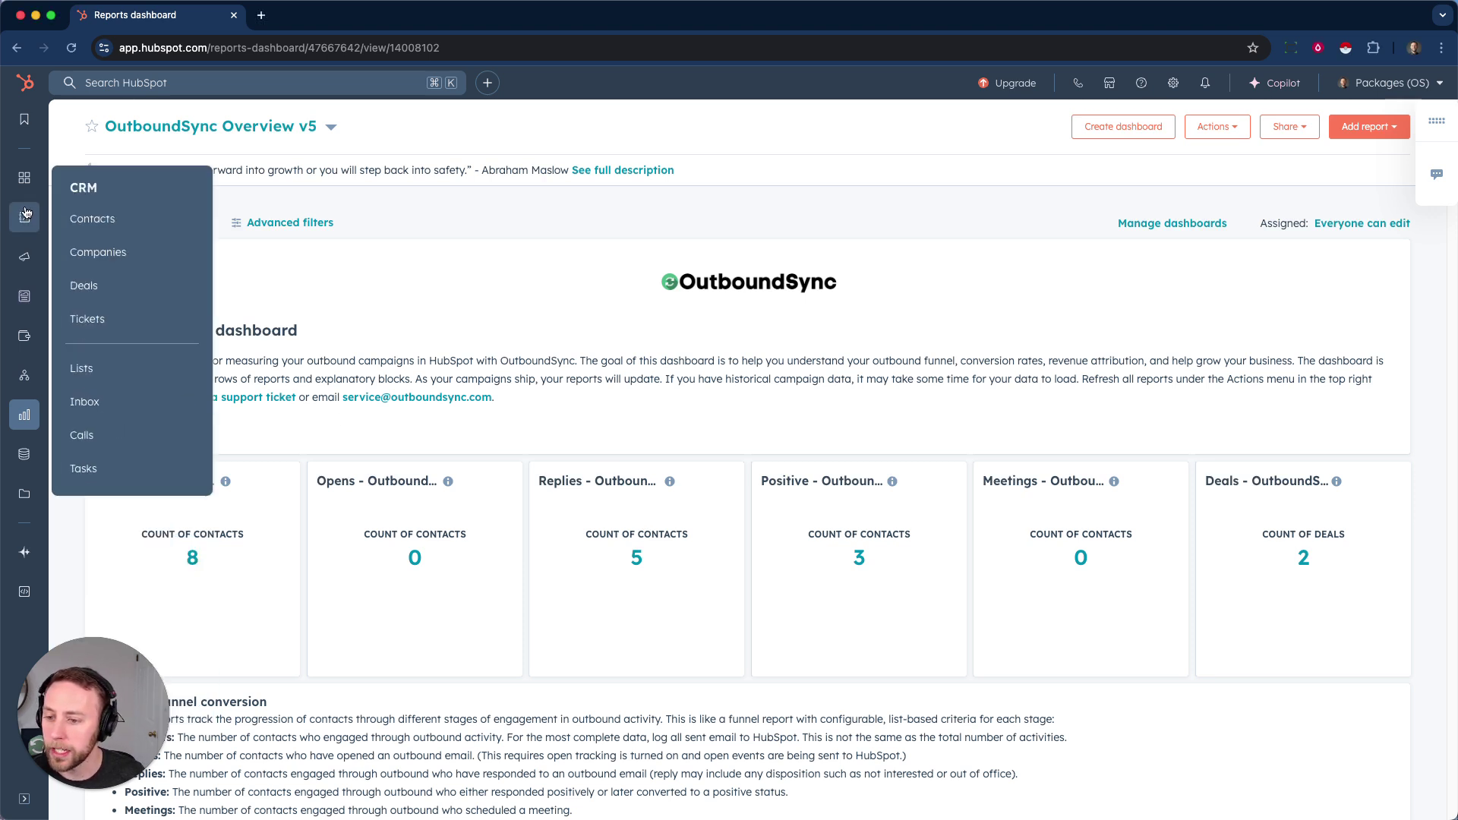
pyautogui.click(120, 372)
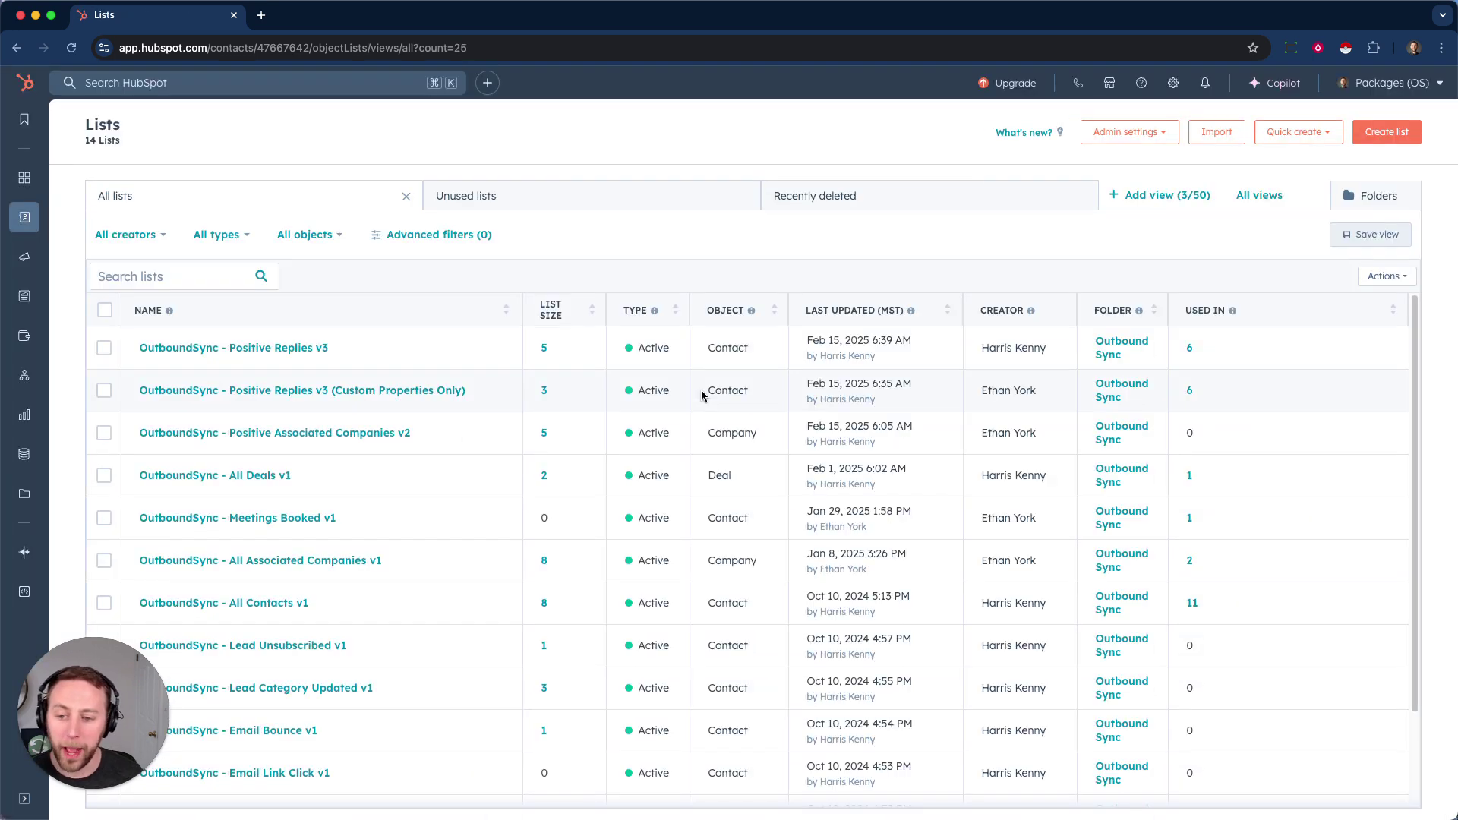
pyautogui.scroll(-3, 187, 307)
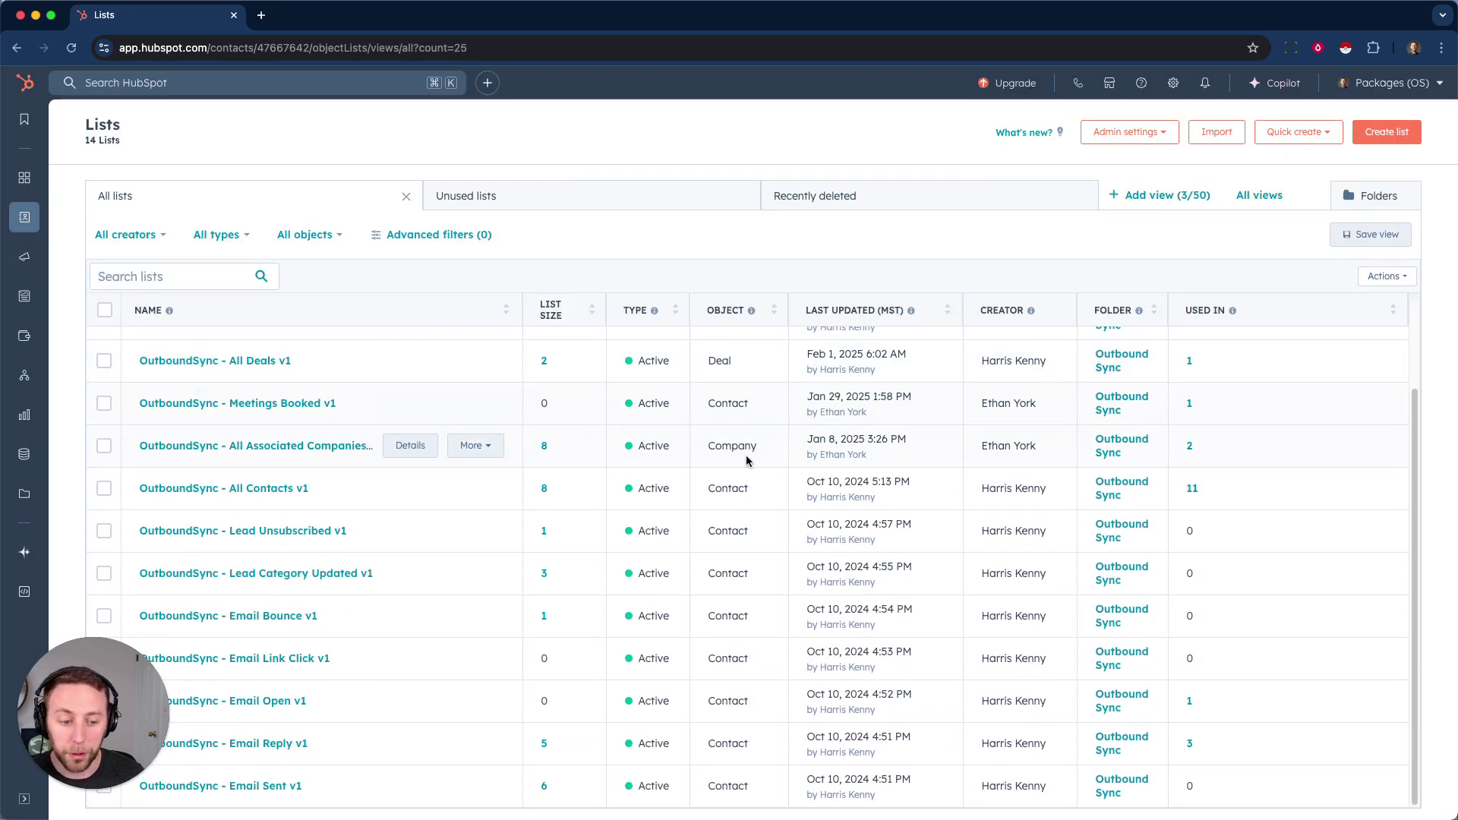
# Select all the lists in the overview and clear the selection.
pyautogui.click(104, 310)
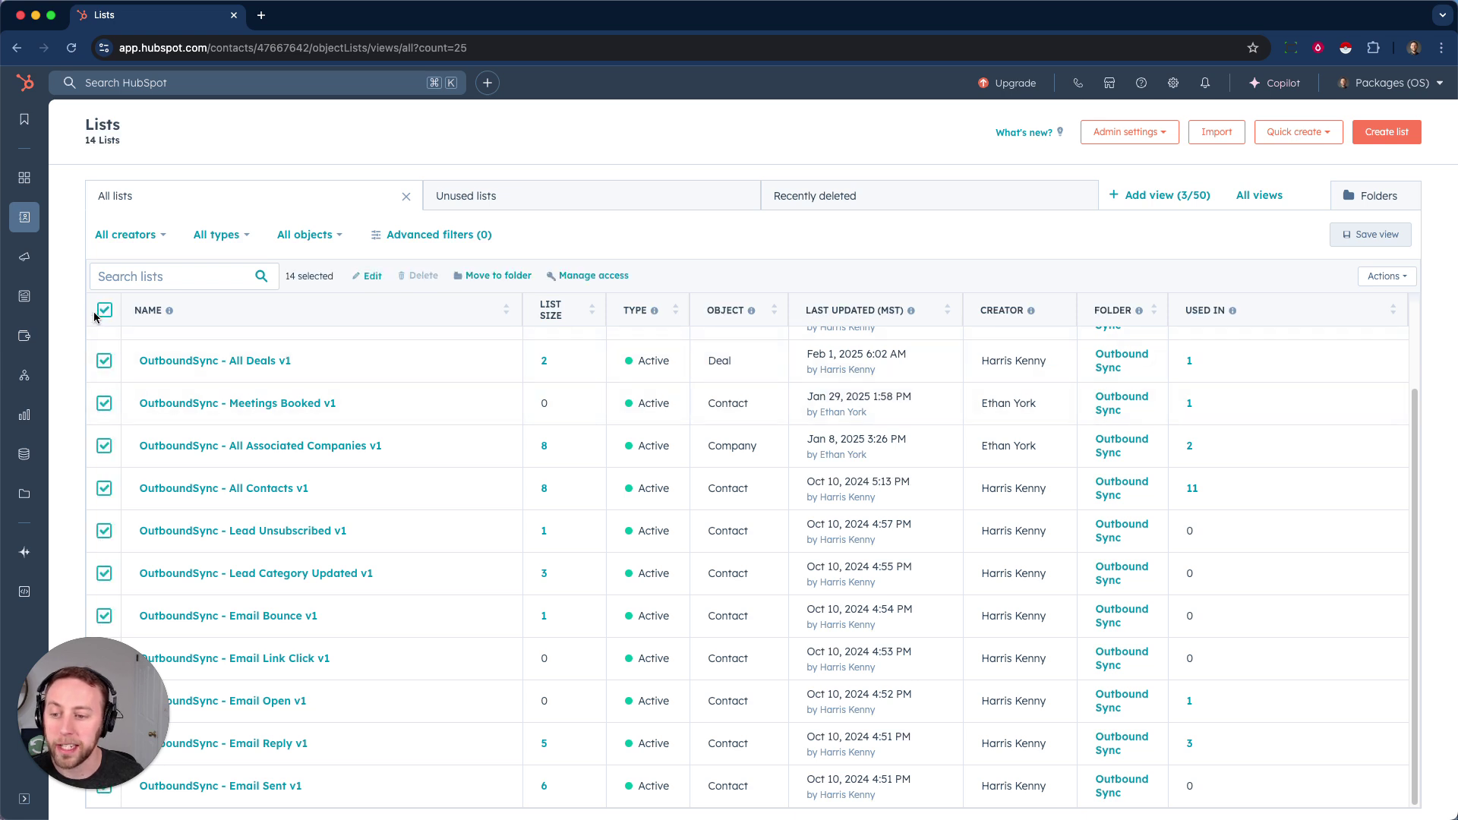
pyautogui.click(103, 311)
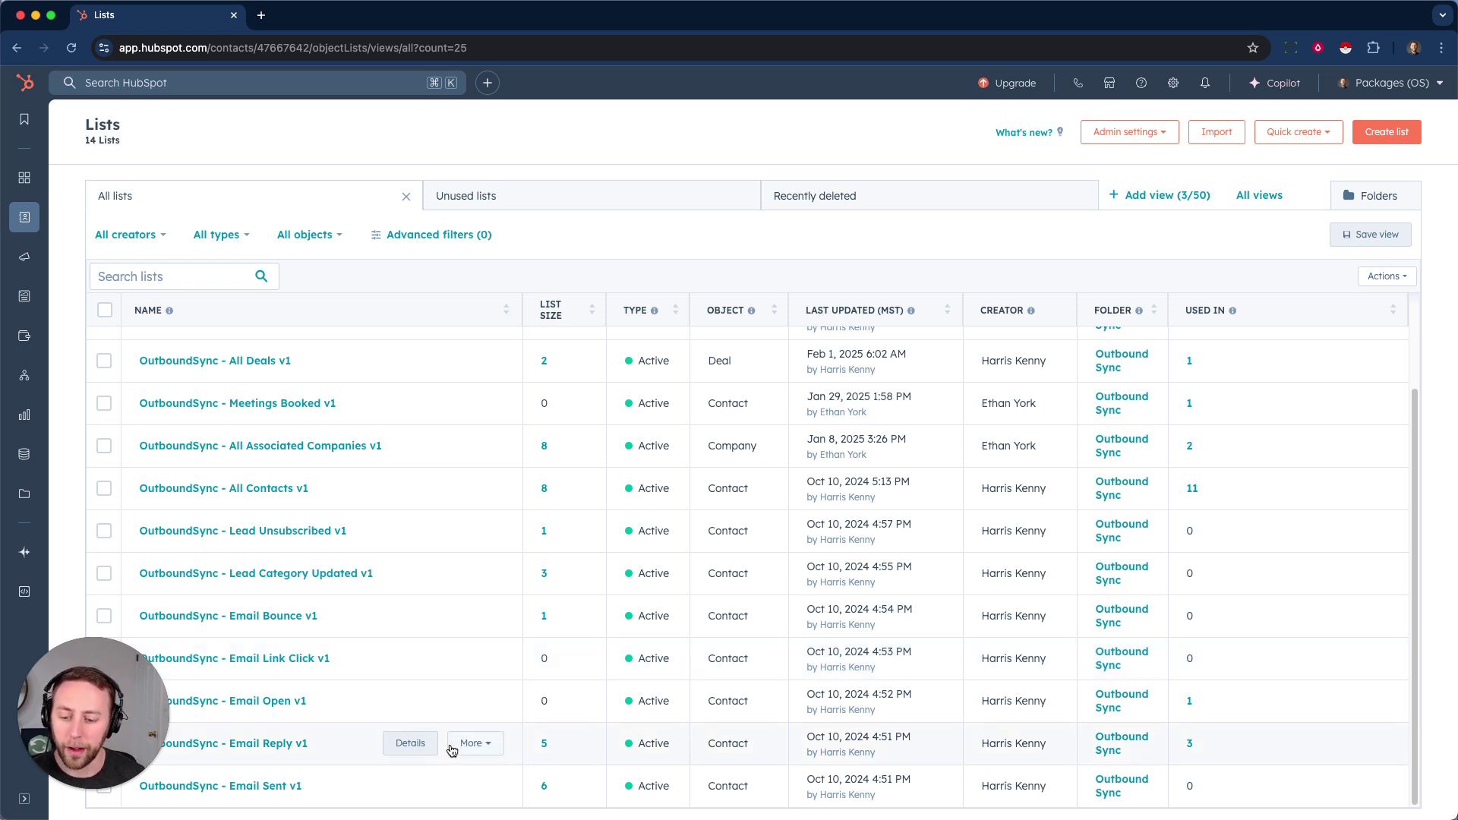
# Open the OutboundSync - Positive Replies v3 list and examine its Group 1 filter on Lead Category ID.
pyautogui.scroll(3, 317, 646)
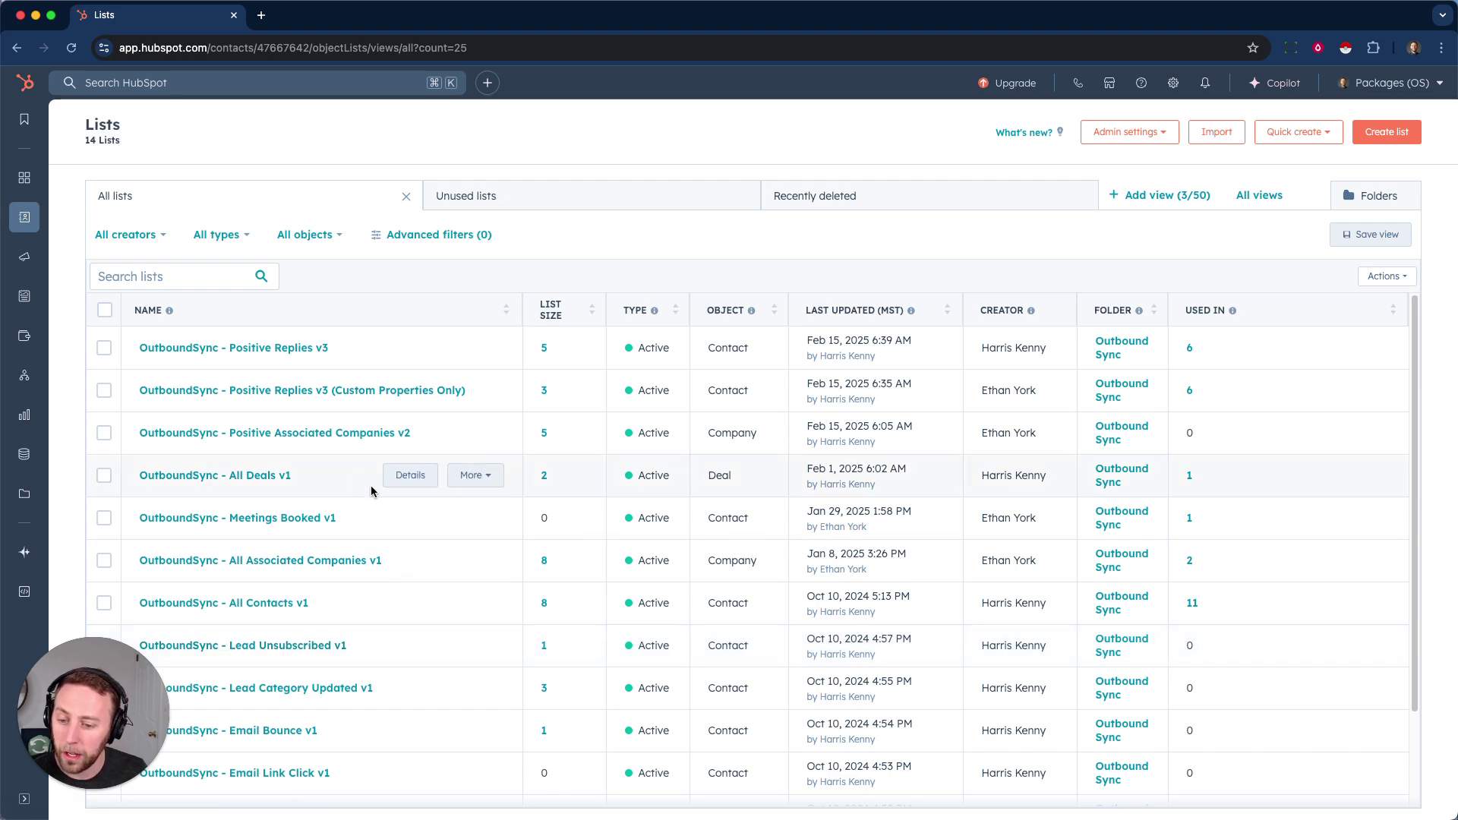
pyautogui.click(284, 346)
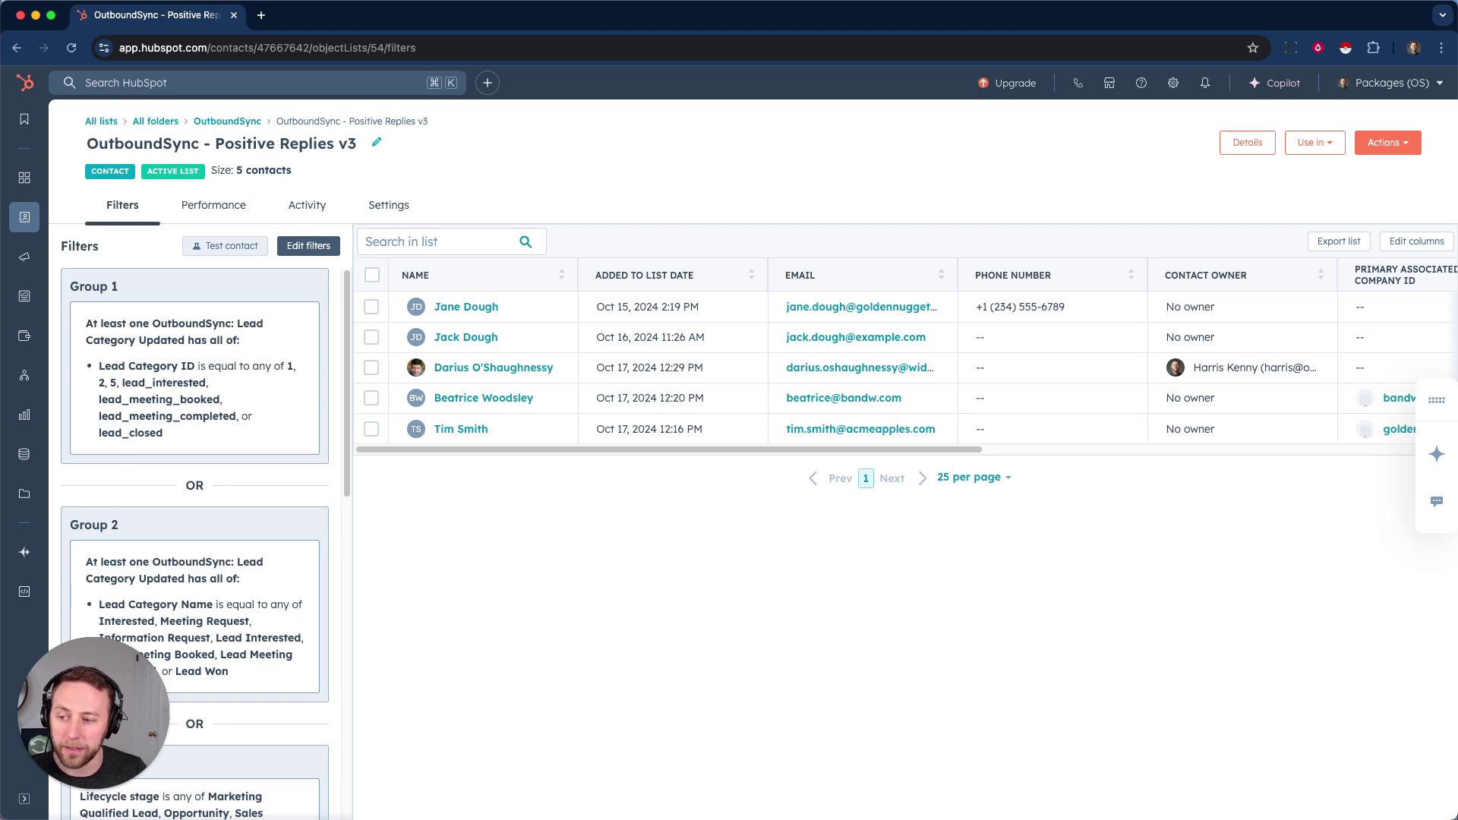
pyautogui.moveTo(174, 453)
pyautogui.mouseDown()
pyautogui.moveTo(196, 271)
pyautogui.moveTo(267, 363)
pyautogui.mouseUp()
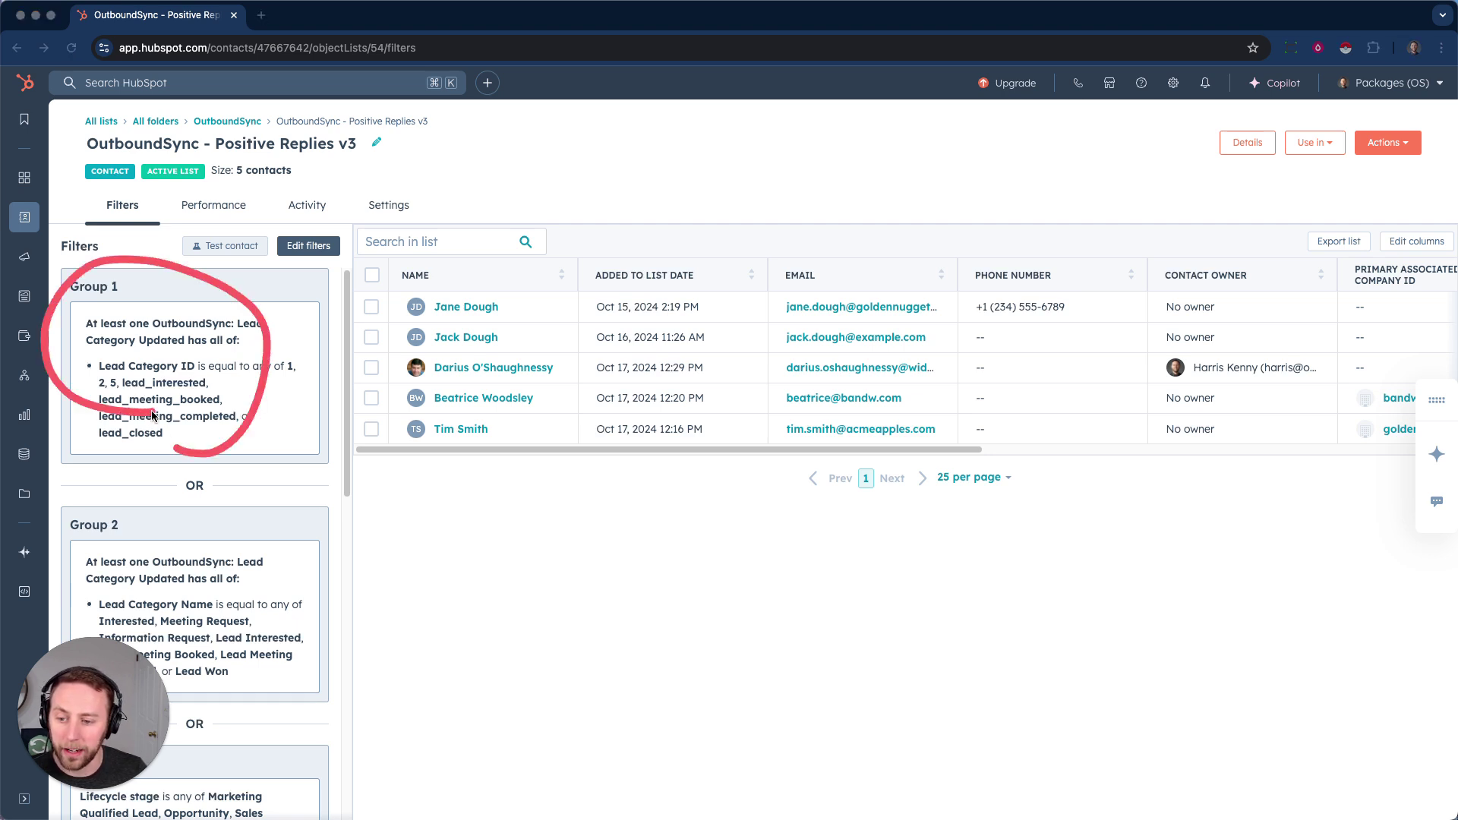
pyautogui.moveTo(169, 357); pyautogui.dragTo(228, 332)
pyautogui.moveTo(225, 396); pyautogui.dragTo(262, 372)
pyautogui.moveTo(249, 431); pyautogui.dragTo(302, 417)
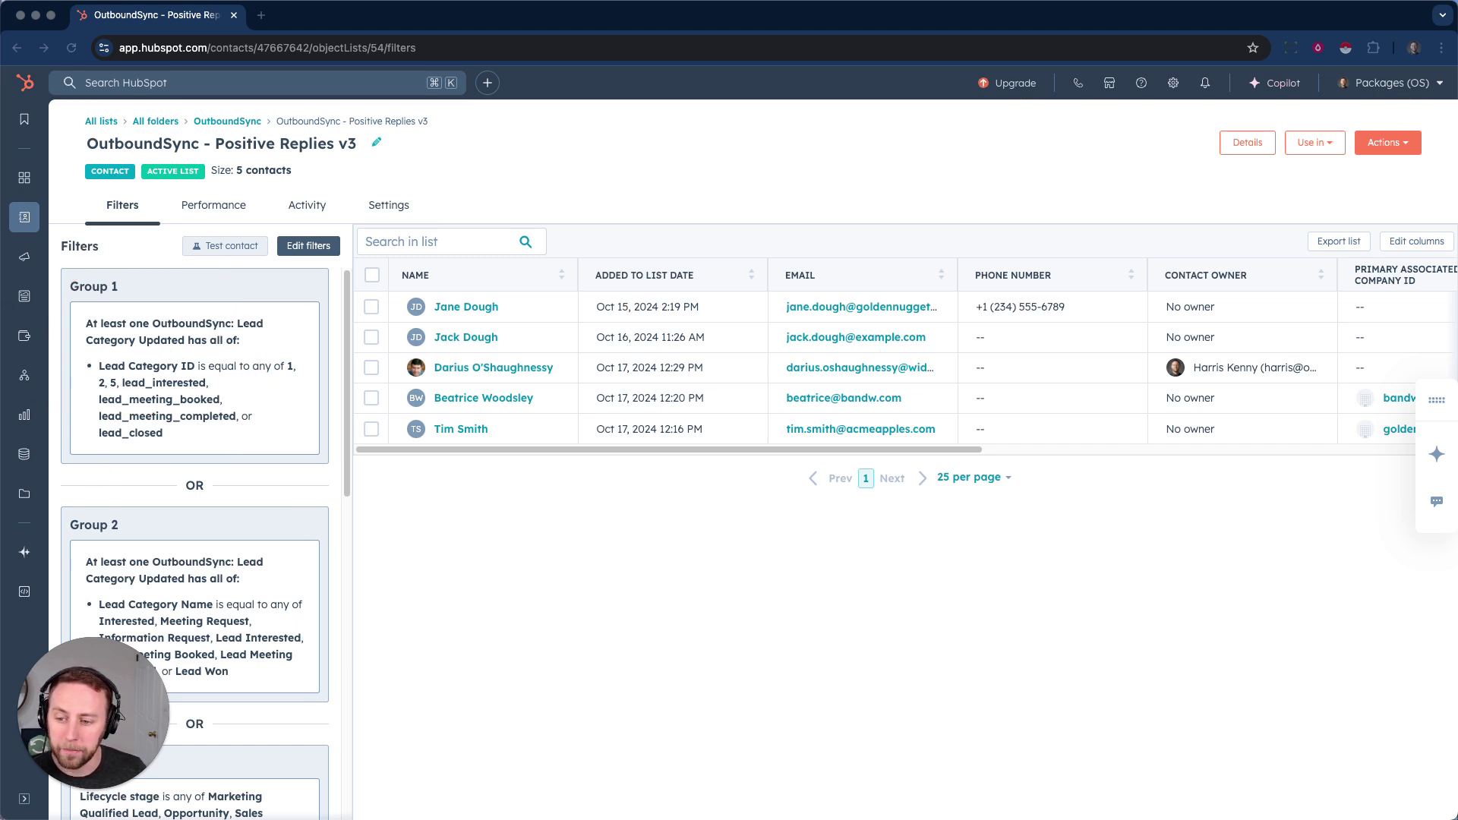
# Review the Positive Replies v3 list's filter groups 2 through 5 and return to the lists overview.
pyautogui.scroll(-3, 261, 590)
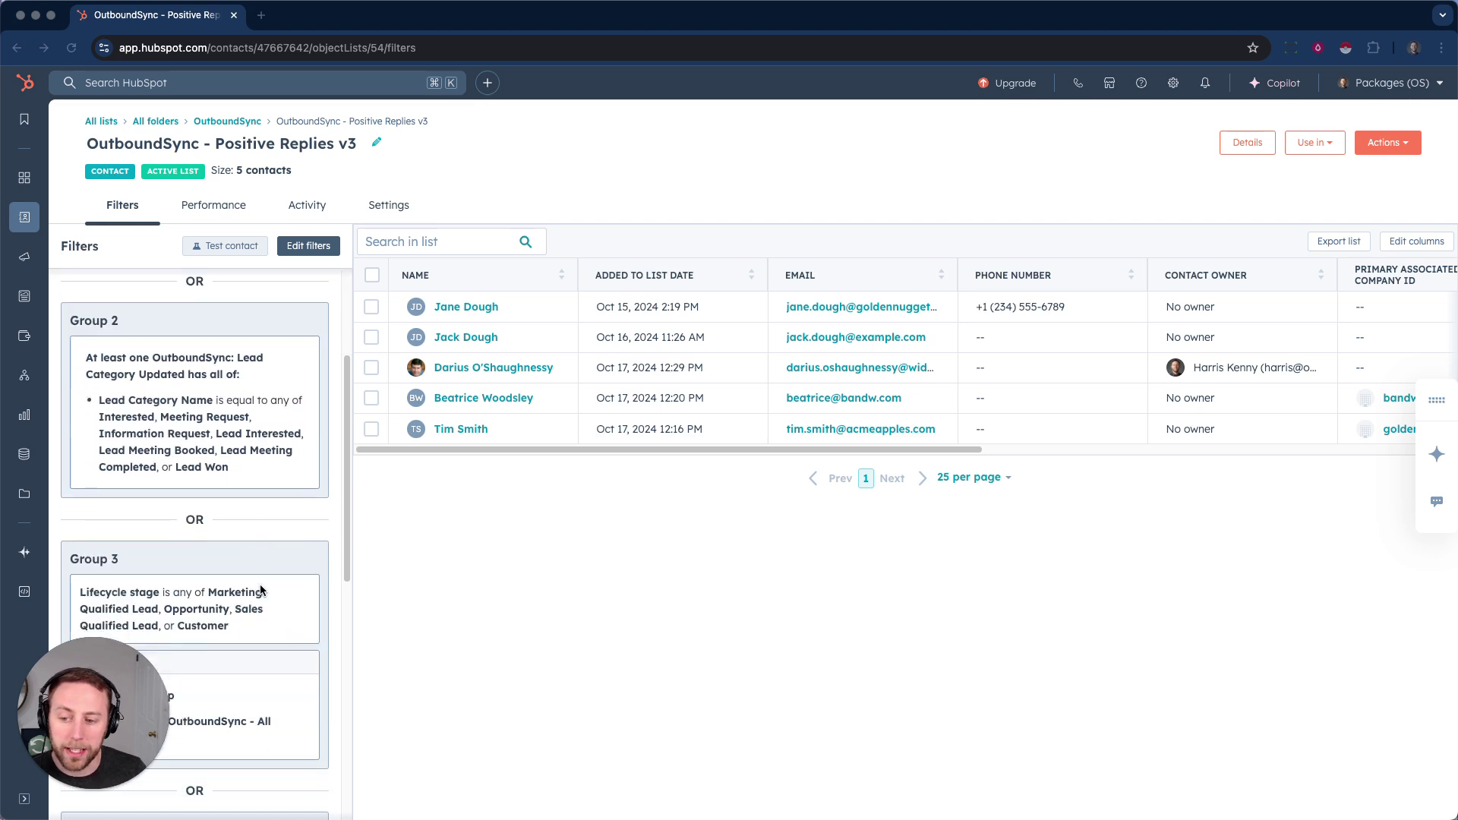
pyautogui.scroll(-1, 261, 591)
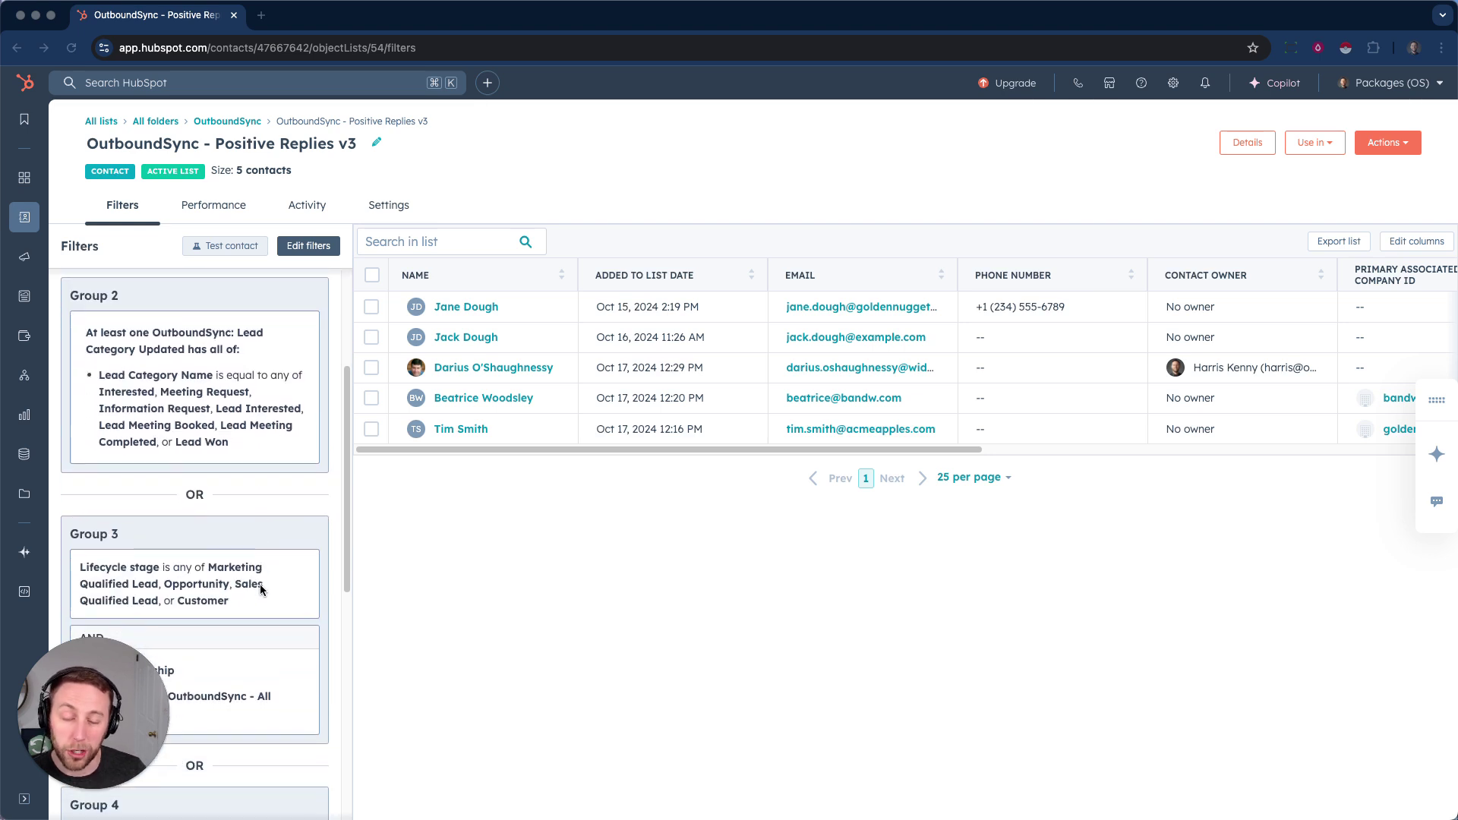
pyautogui.scroll(-2, 260, 590)
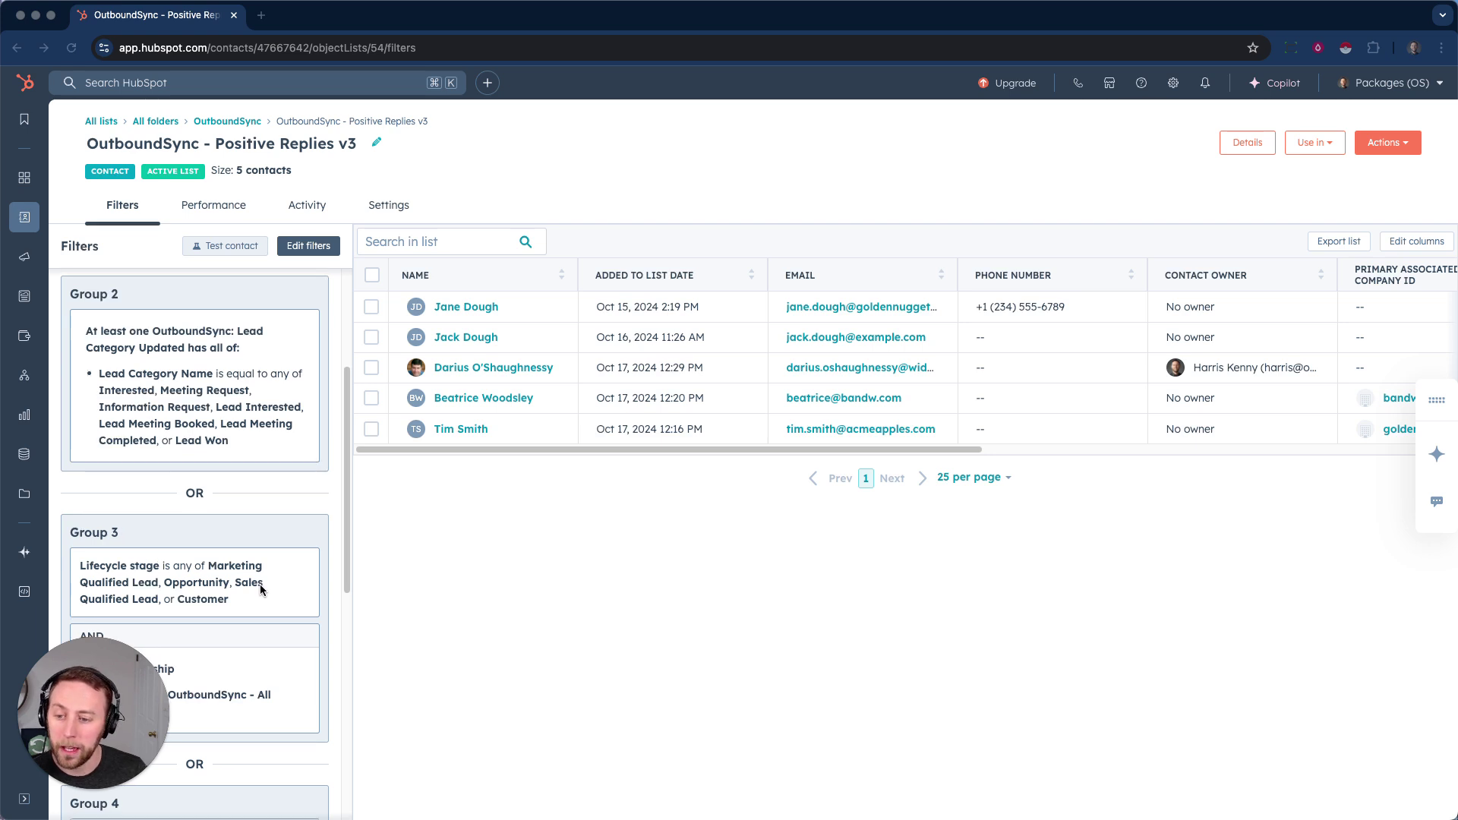
pyautogui.scroll(-2, 261, 591)
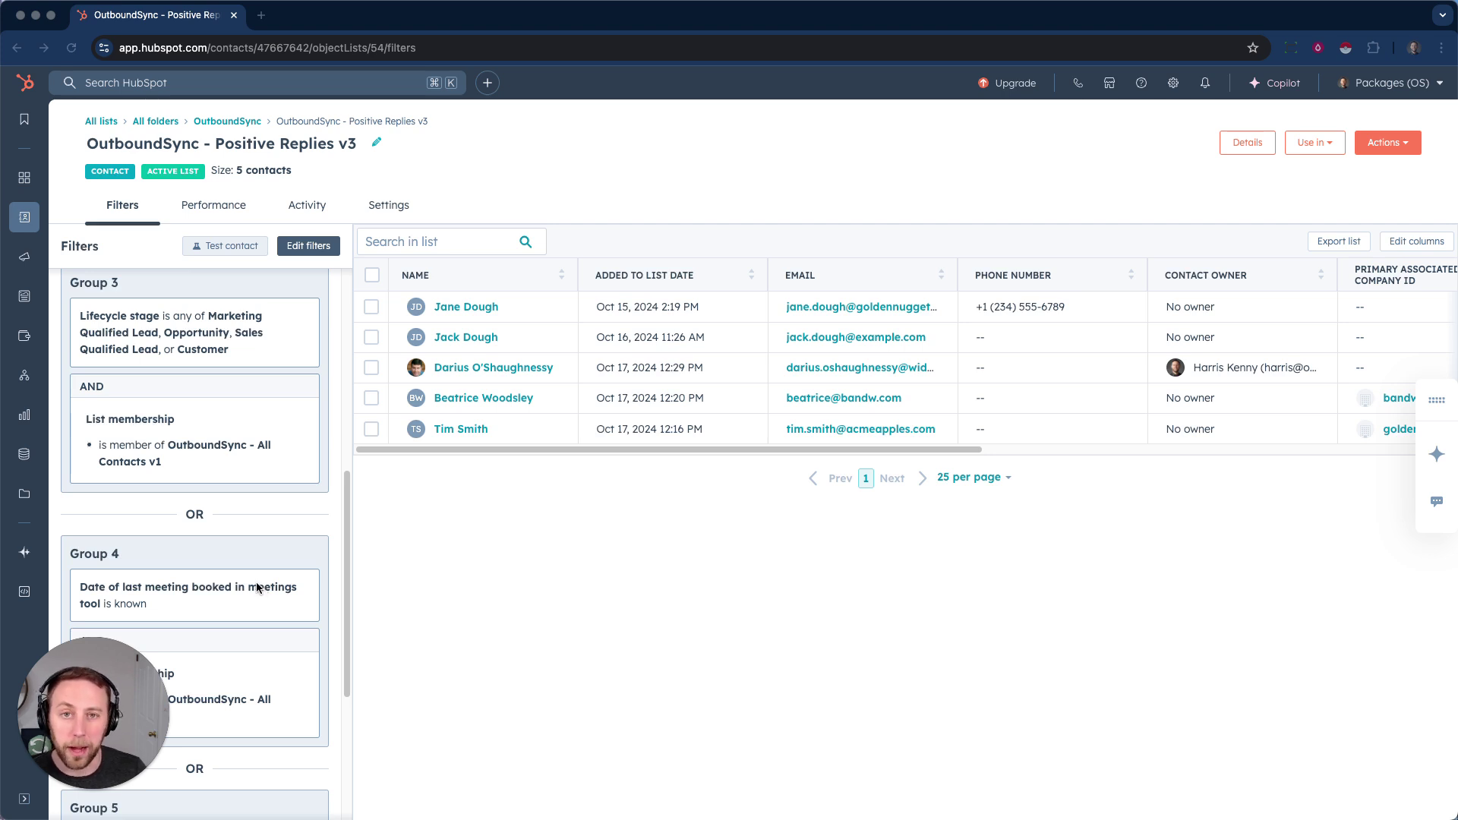
pyautogui.scroll(-3, 257, 584)
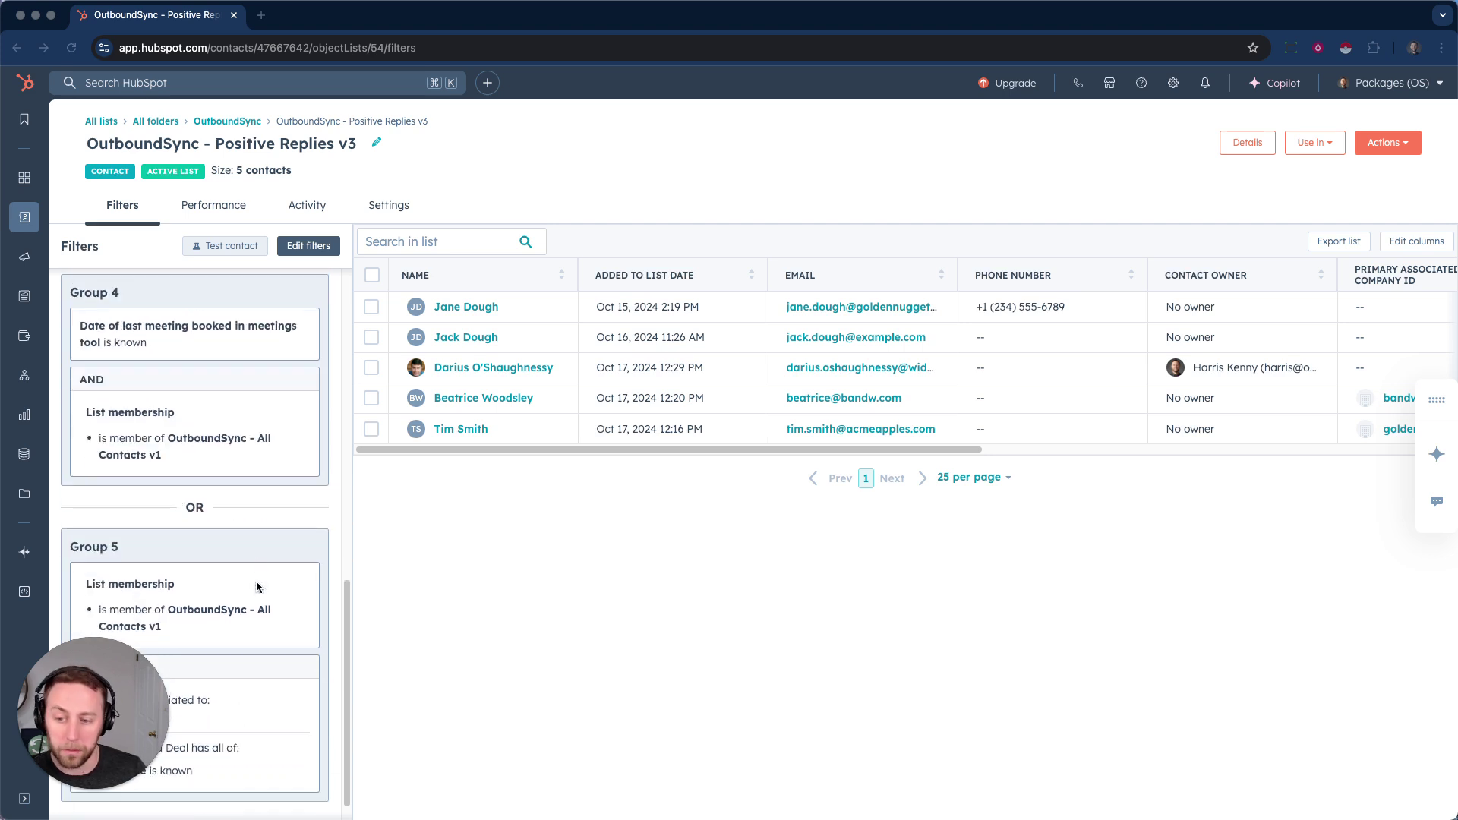
pyautogui.scroll(-1, 256, 586)
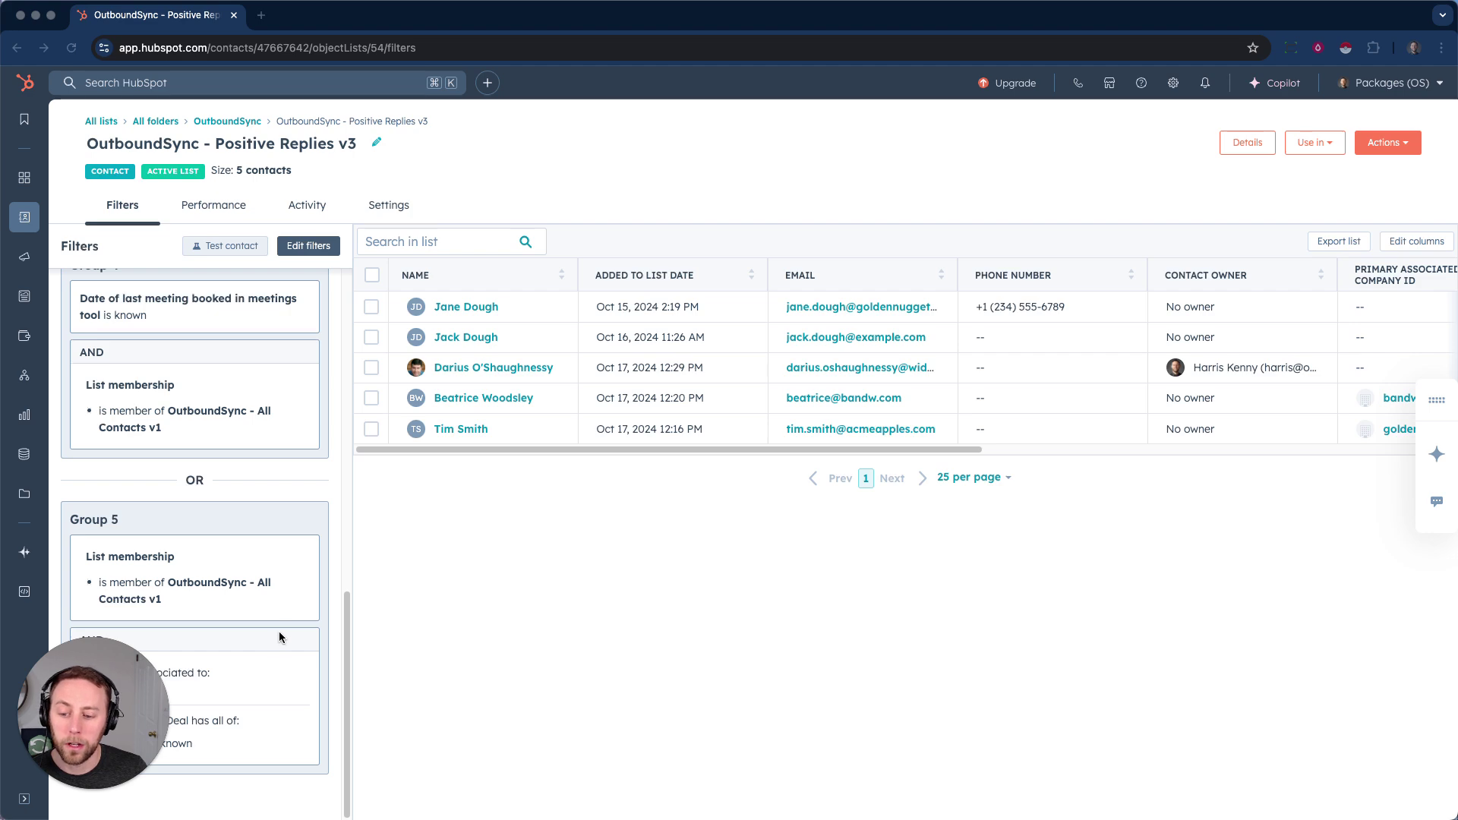
pyautogui.scroll(6, 279, 627)
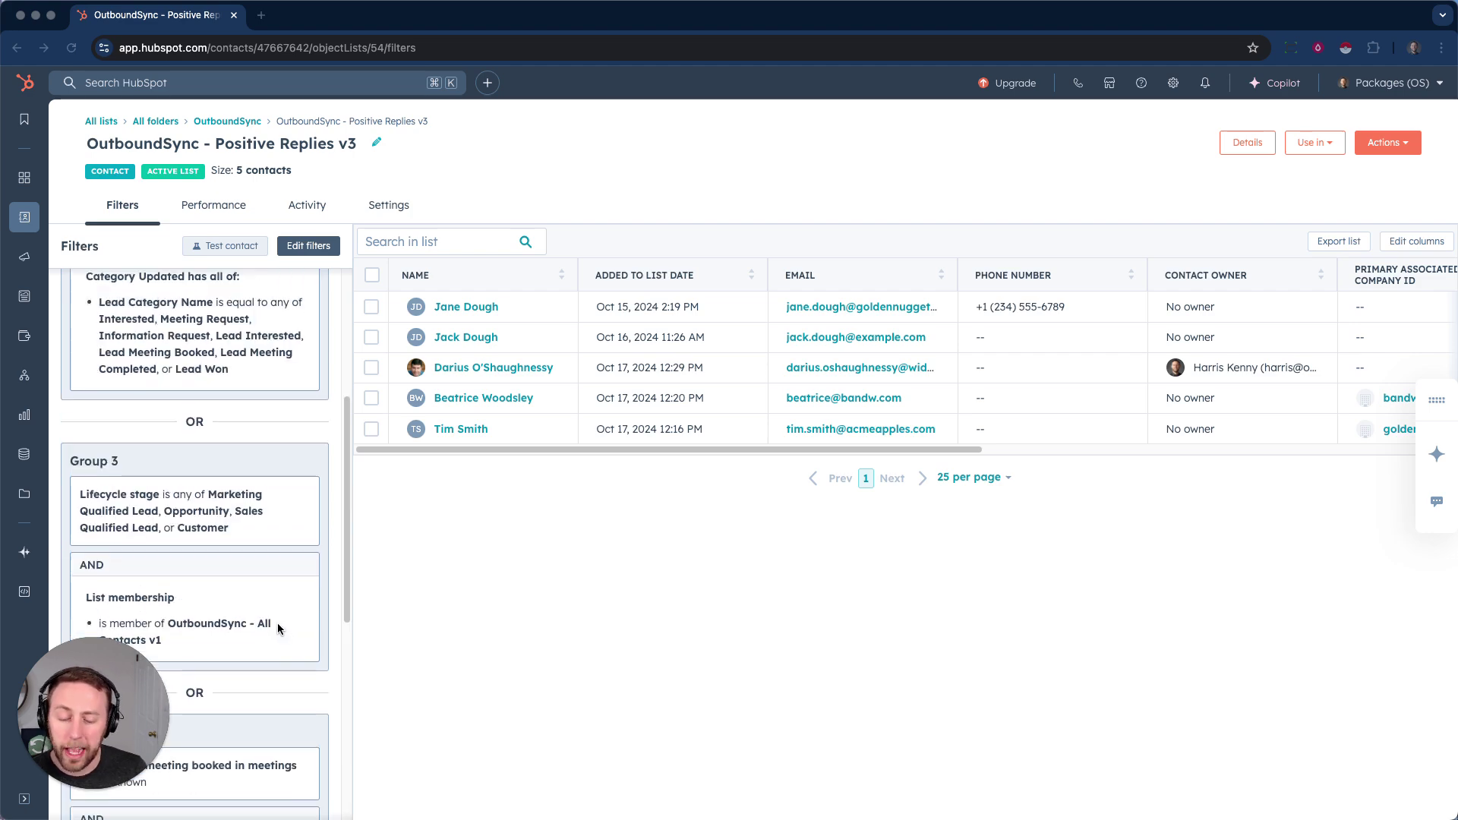
pyautogui.scroll(4, 278, 623)
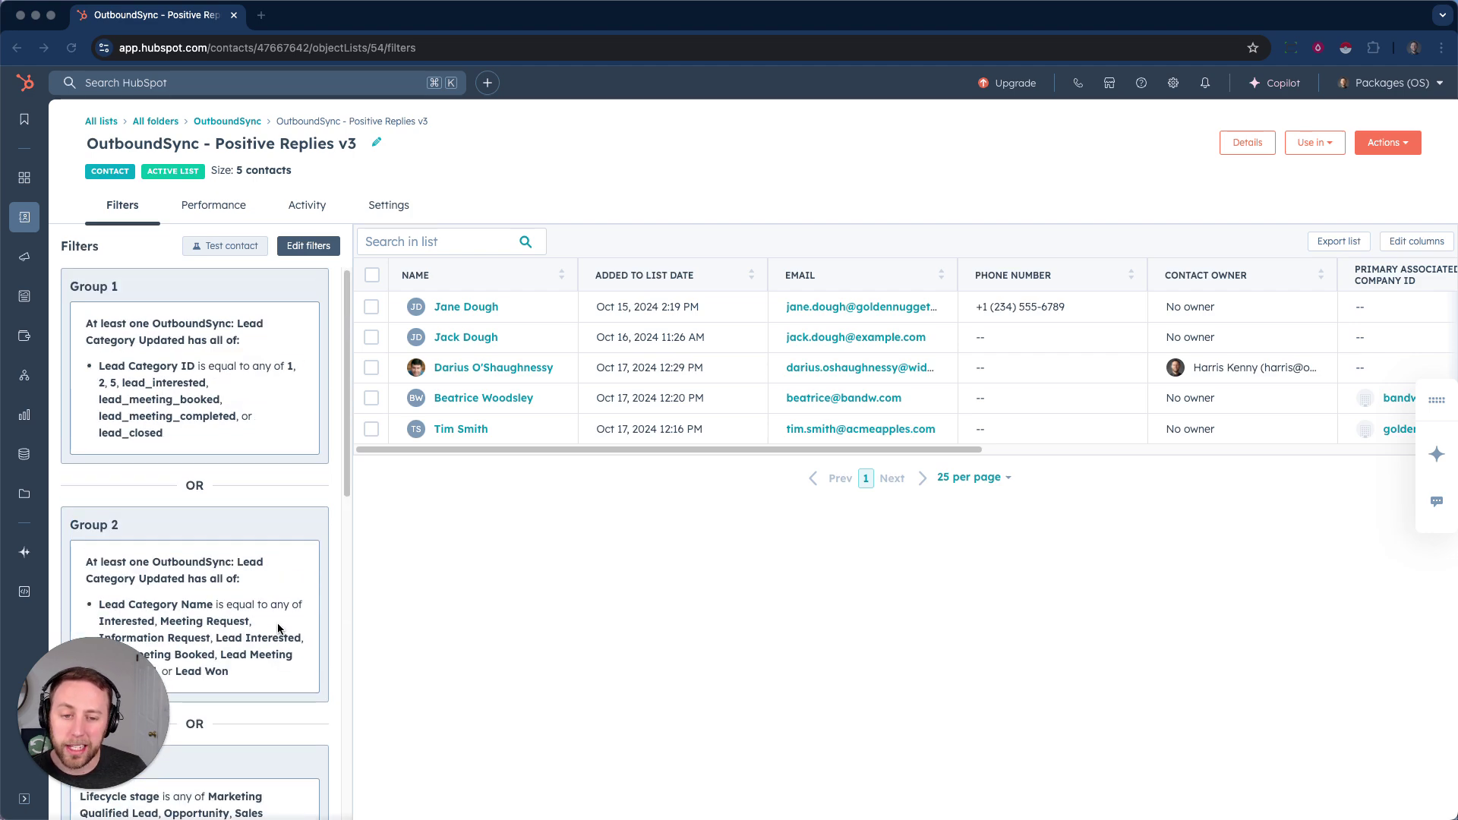
pyautogui.click(16, 48)
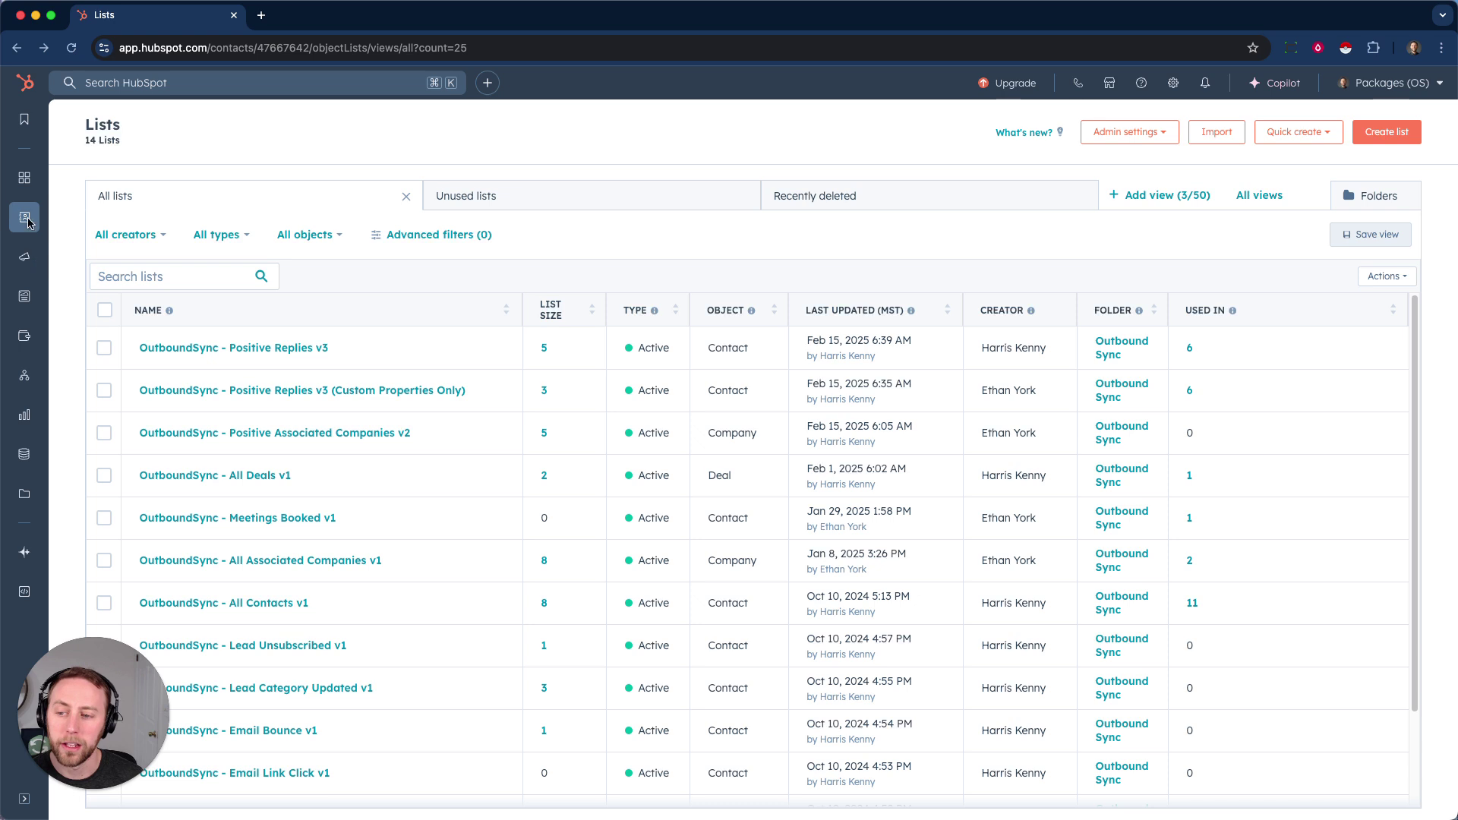
# Open the workflows overview and show the workflows in the OutboundSync folder.
pyautogui.moveTo(26, 230)
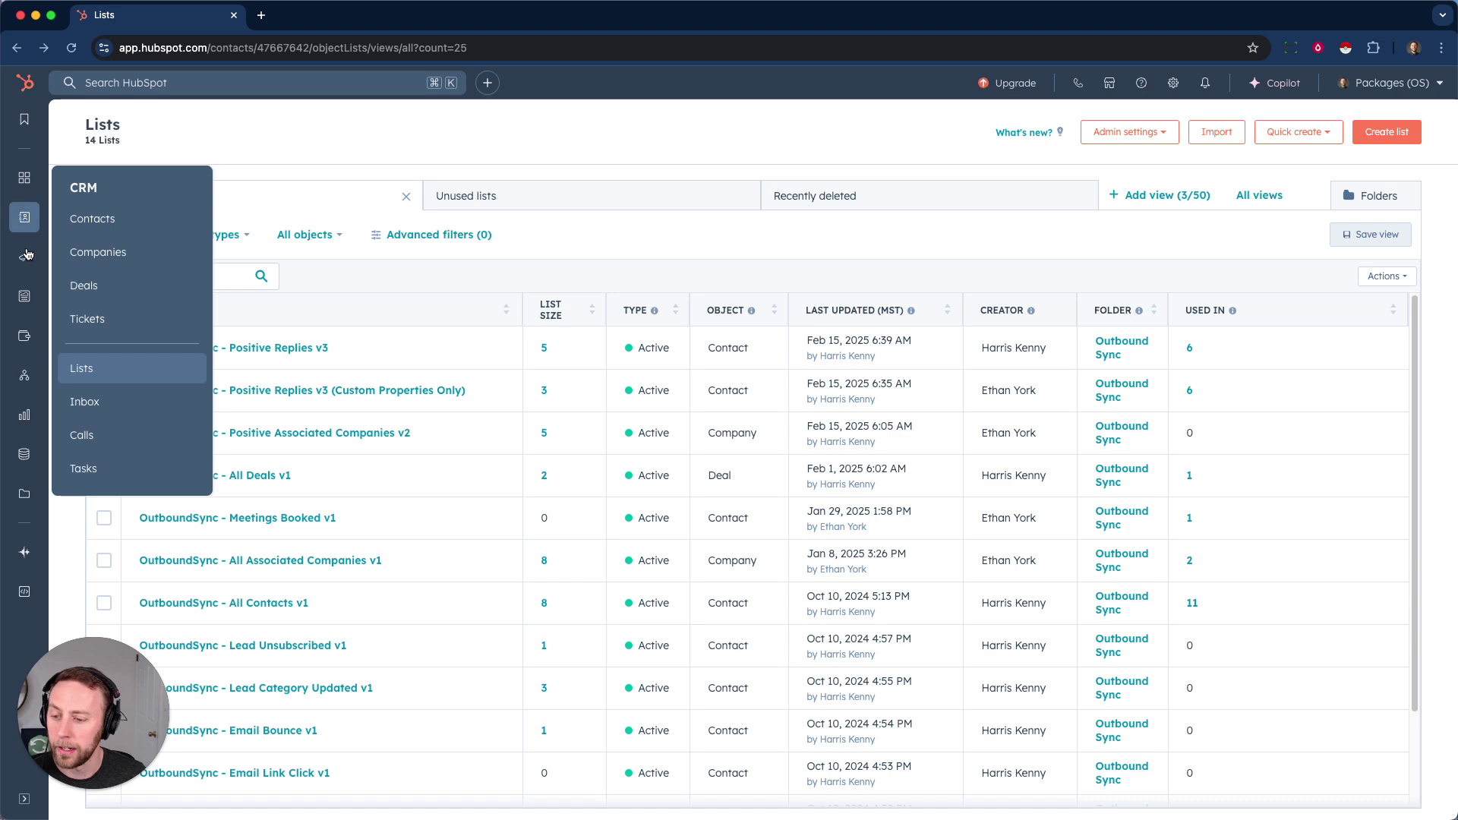
pyautogui.moveTo(24, 369)
pyautogui.click(96, 377)
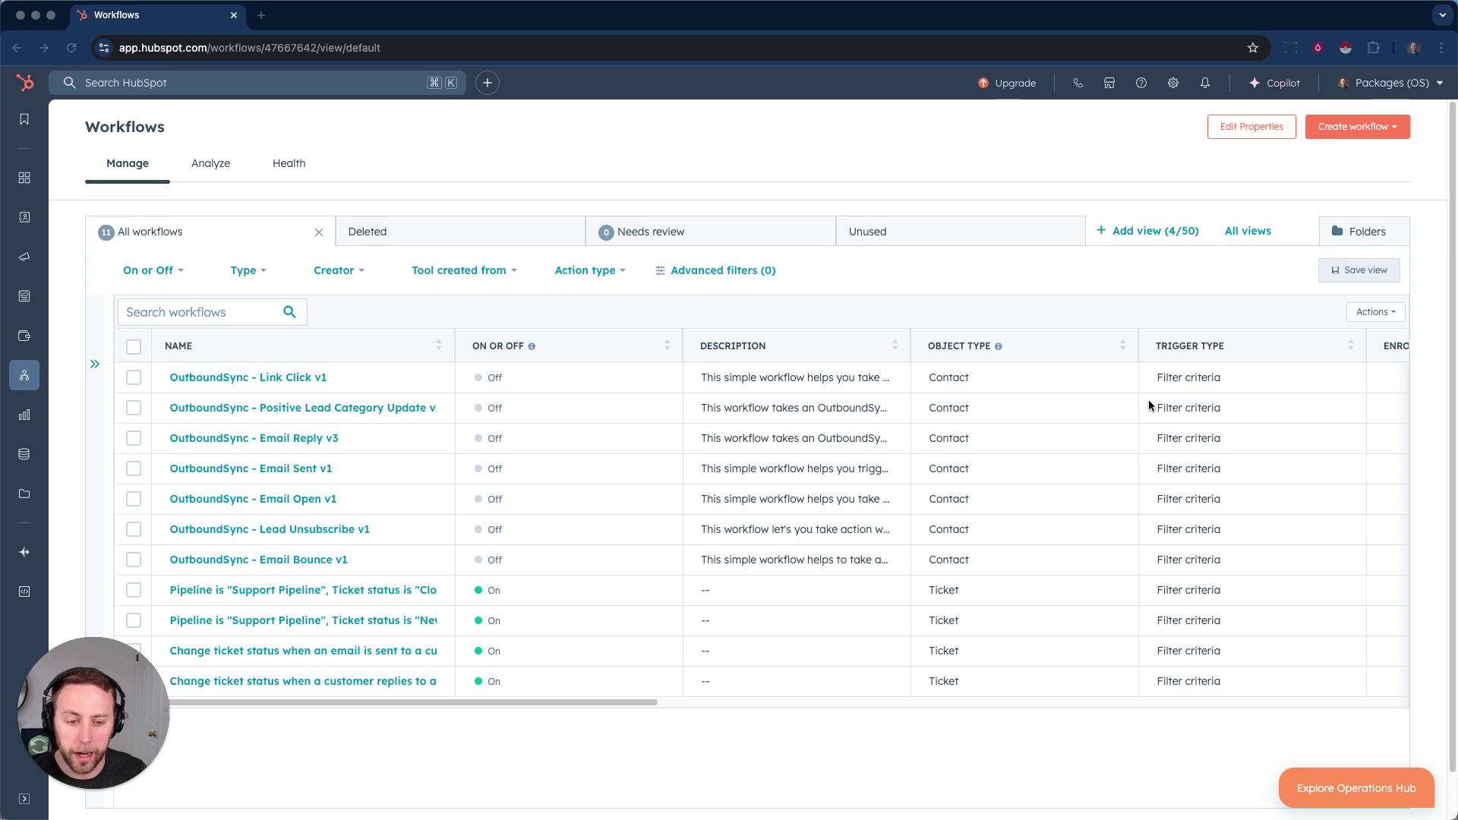
pyautogui.click(1365, 241)
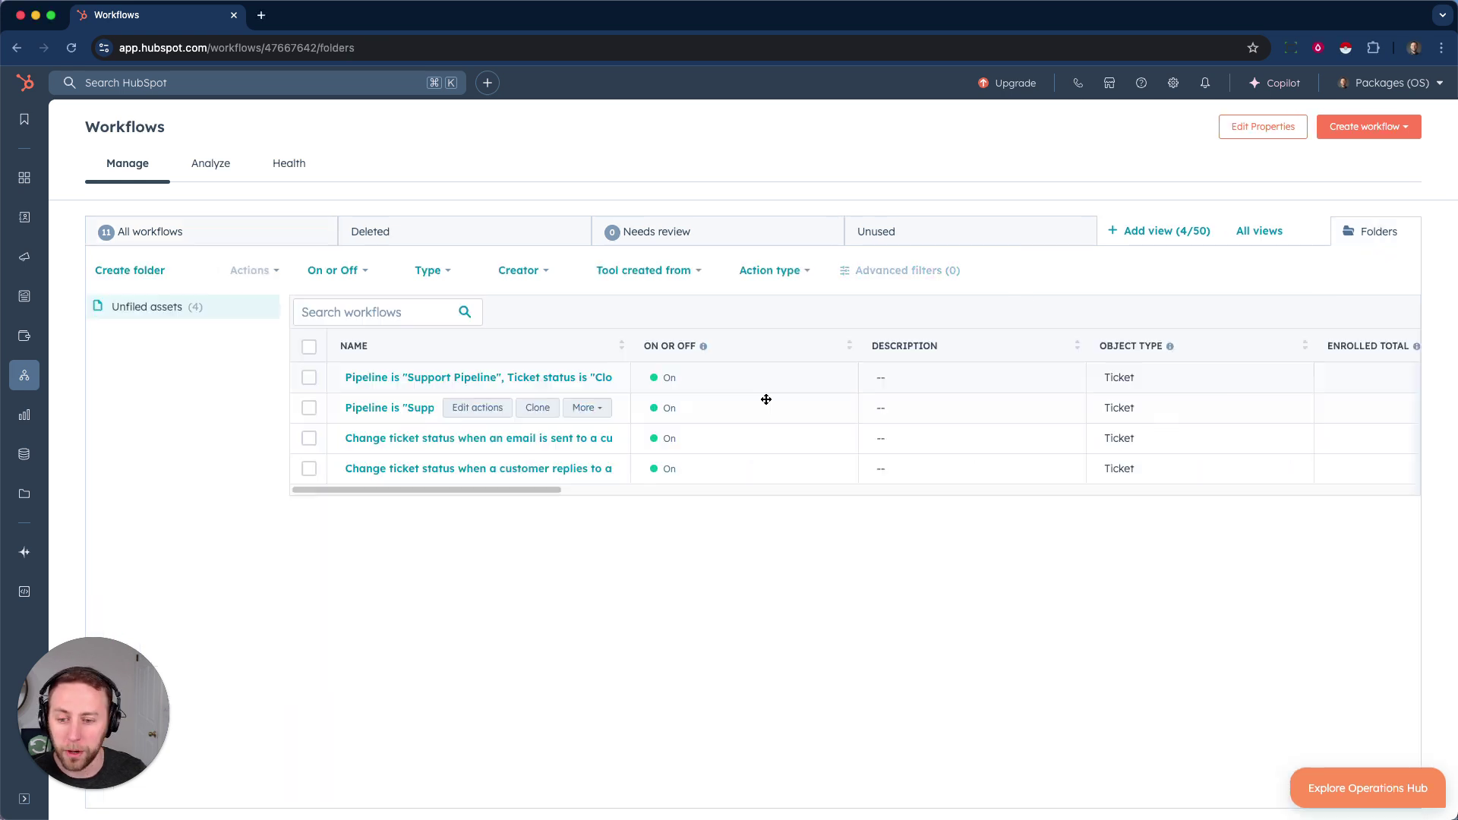
pyautogui.click(149, 331)
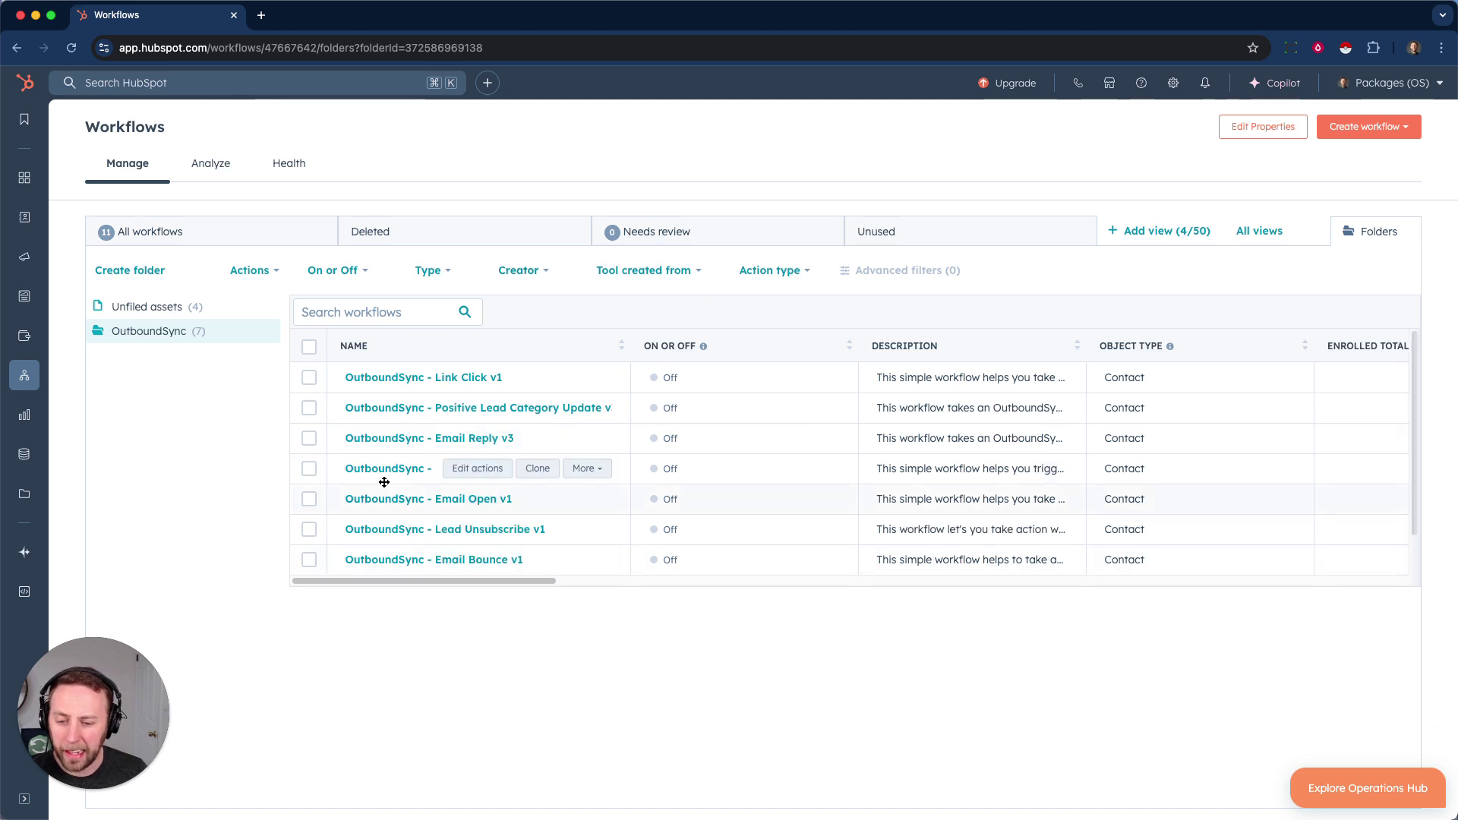
# Open the OutboundSync - Email Reply v3 workflow, examine its delay, branches and branch actions, and return to the OutboundSync workflows folder.
pyautogui.click(384, 439)
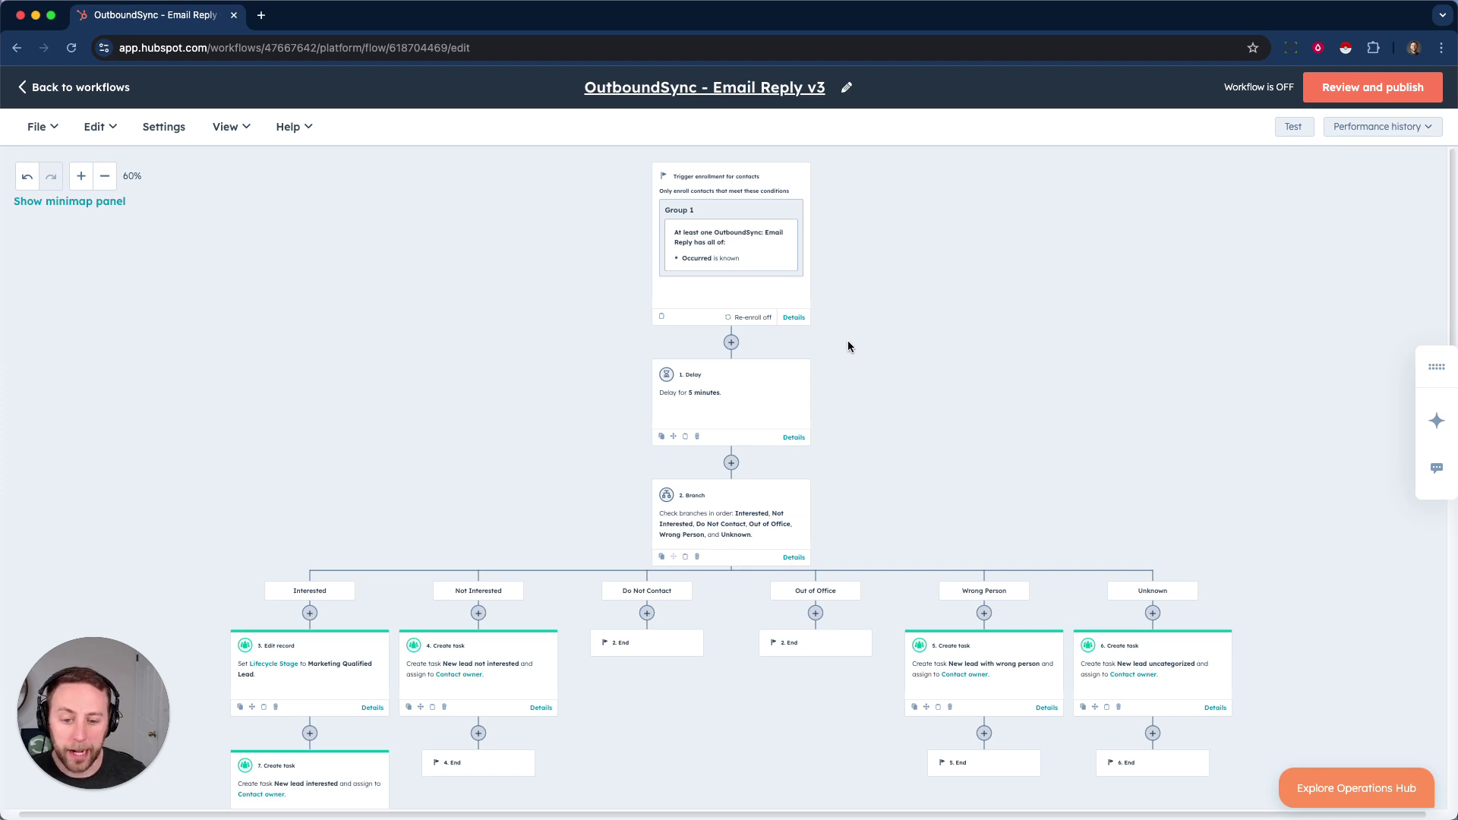
pyautogui.scroll(-5, 848, 338)
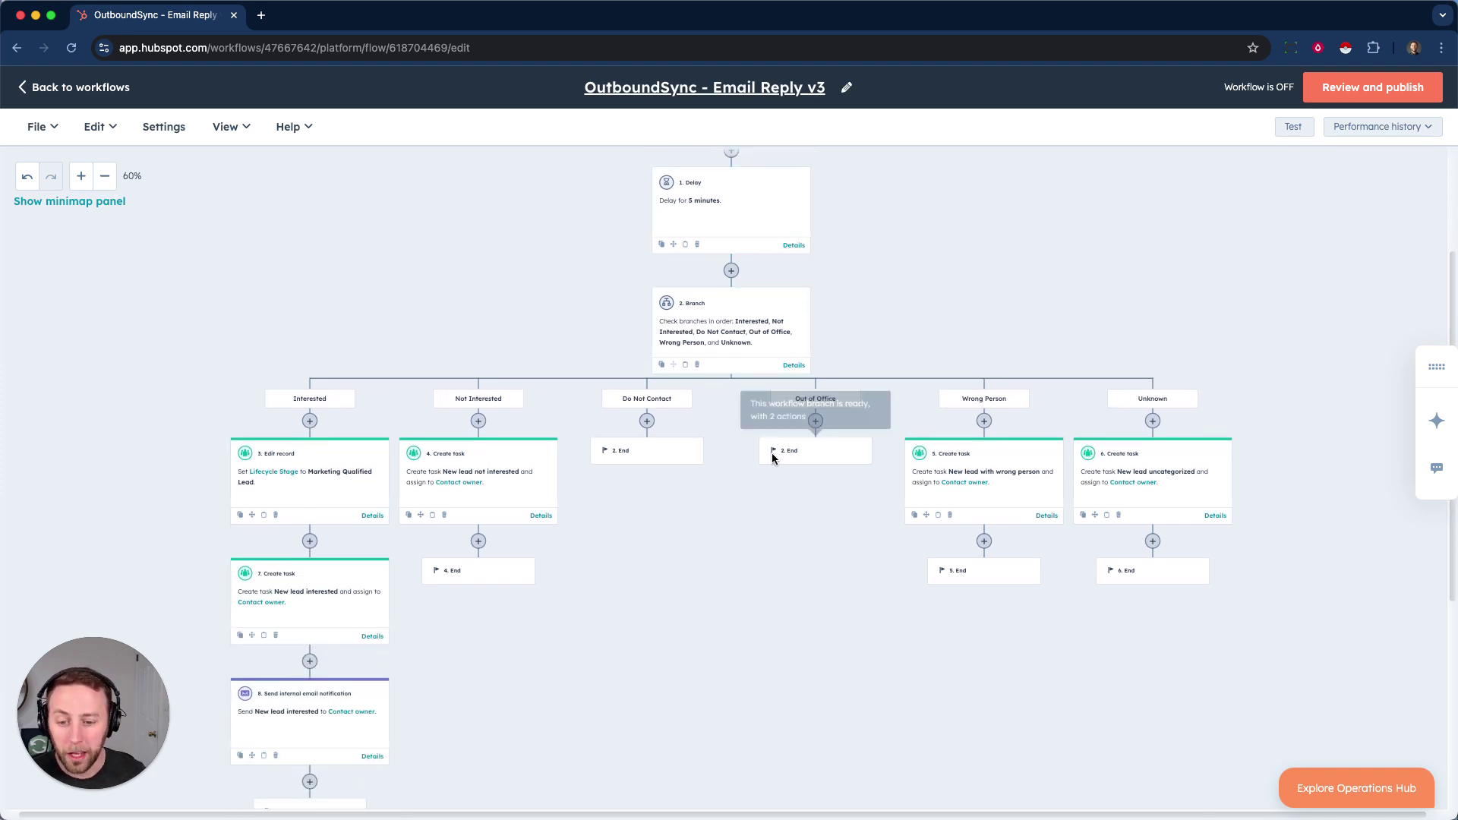
pyautogui.scroll(-1, 276, 259)
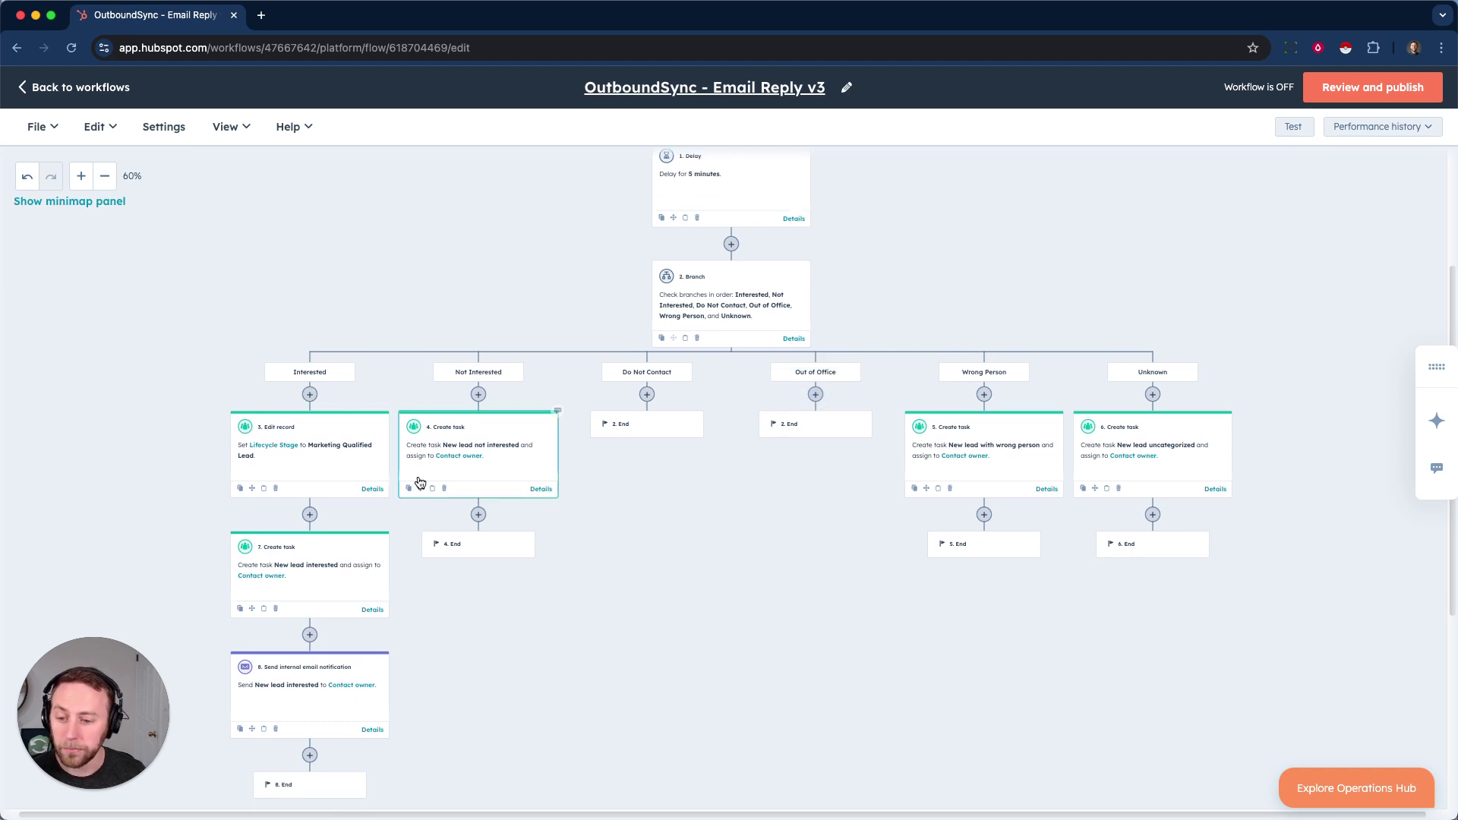
pyautogui.scroll(-1, 368, 455)
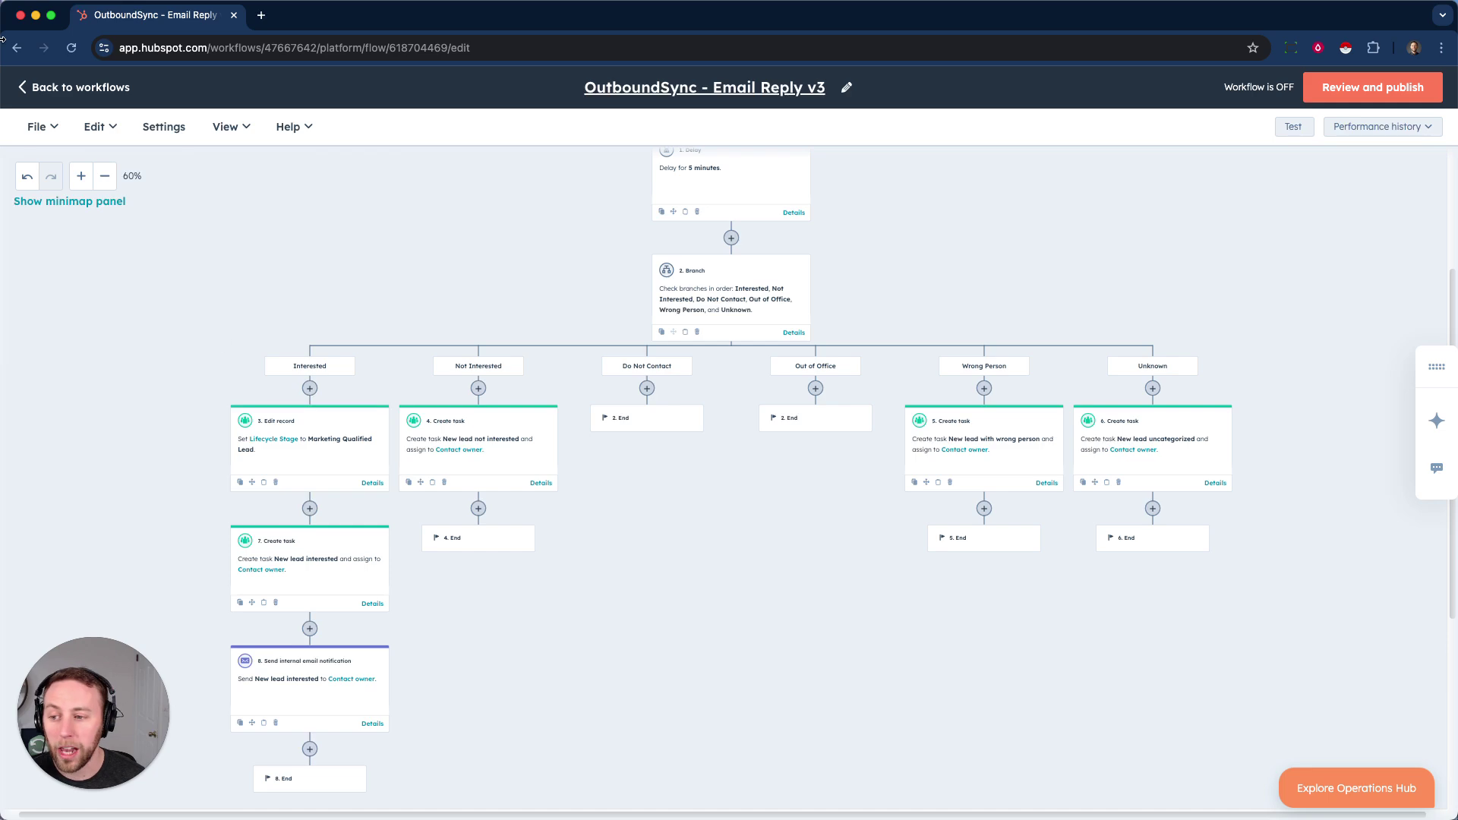
pyautogui.click(76, 86)
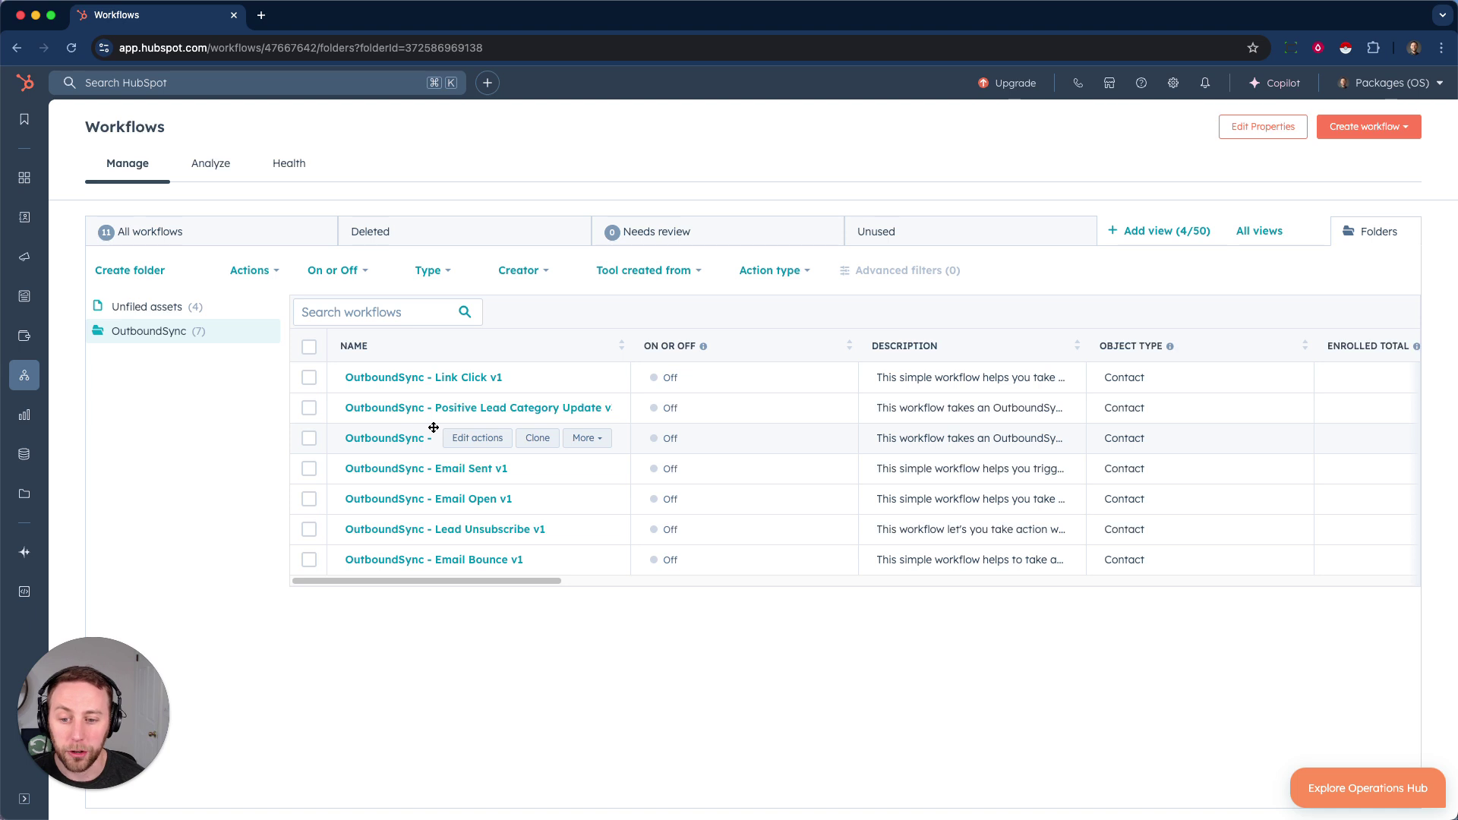
# Open the OutboundSync - Link Click v1 workflow, inspect its enrollment trigger, and return to the OutboundSync workflows folder.
pyautogui.click(400, 377)
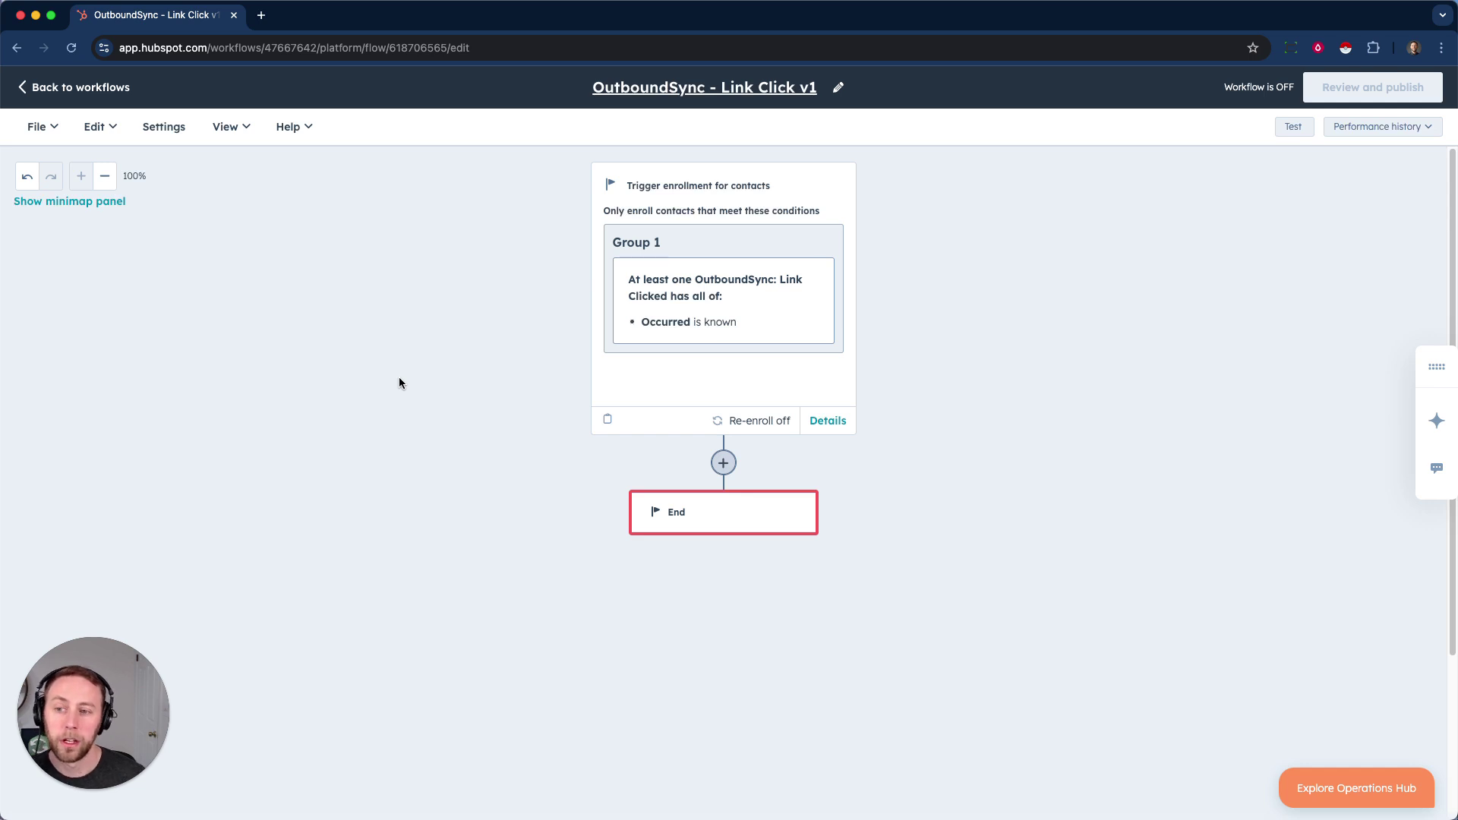
pyautogui.click(75, 87)
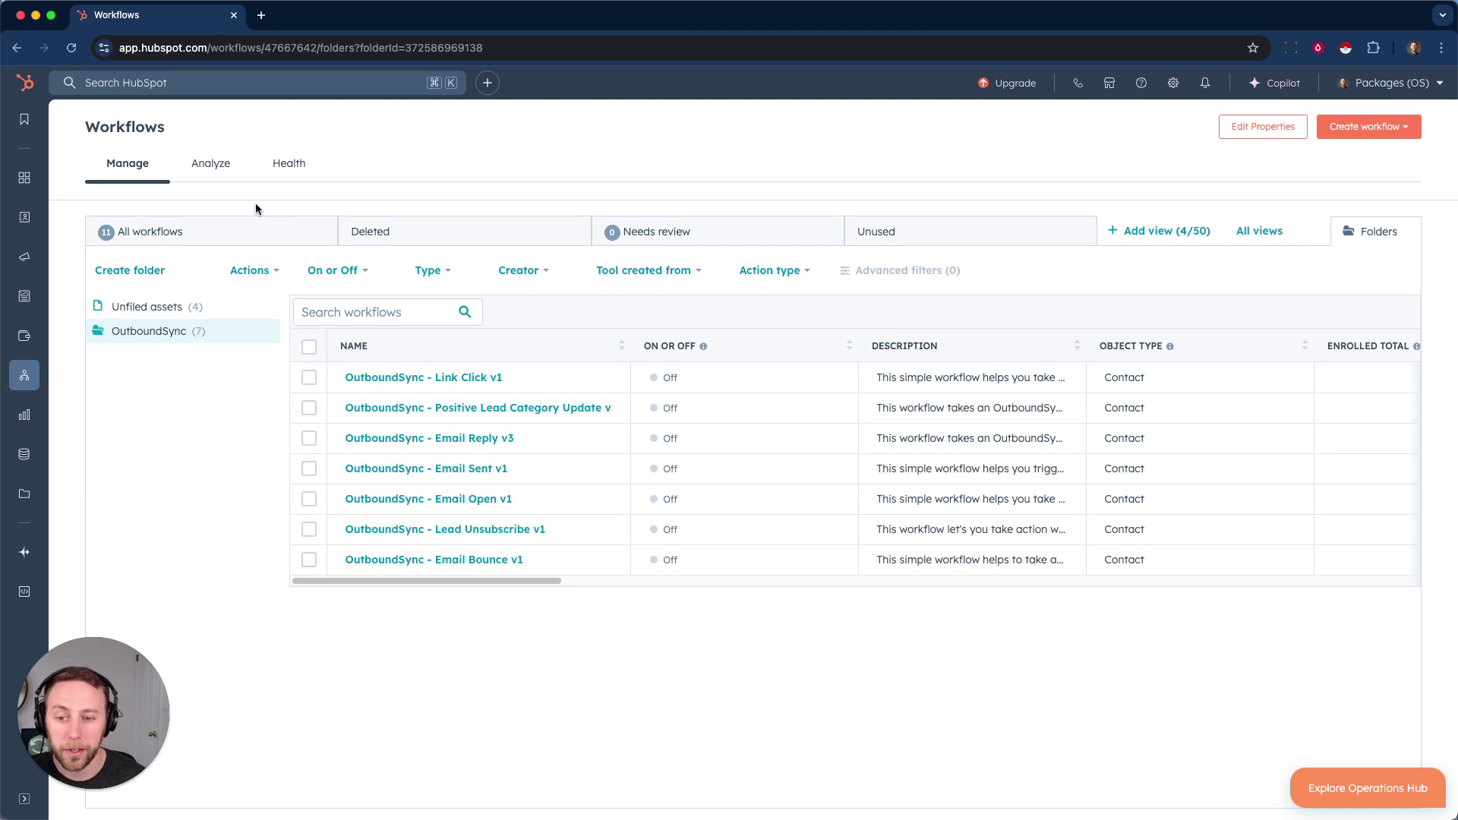
pyautogui.moveTo(466, 471)
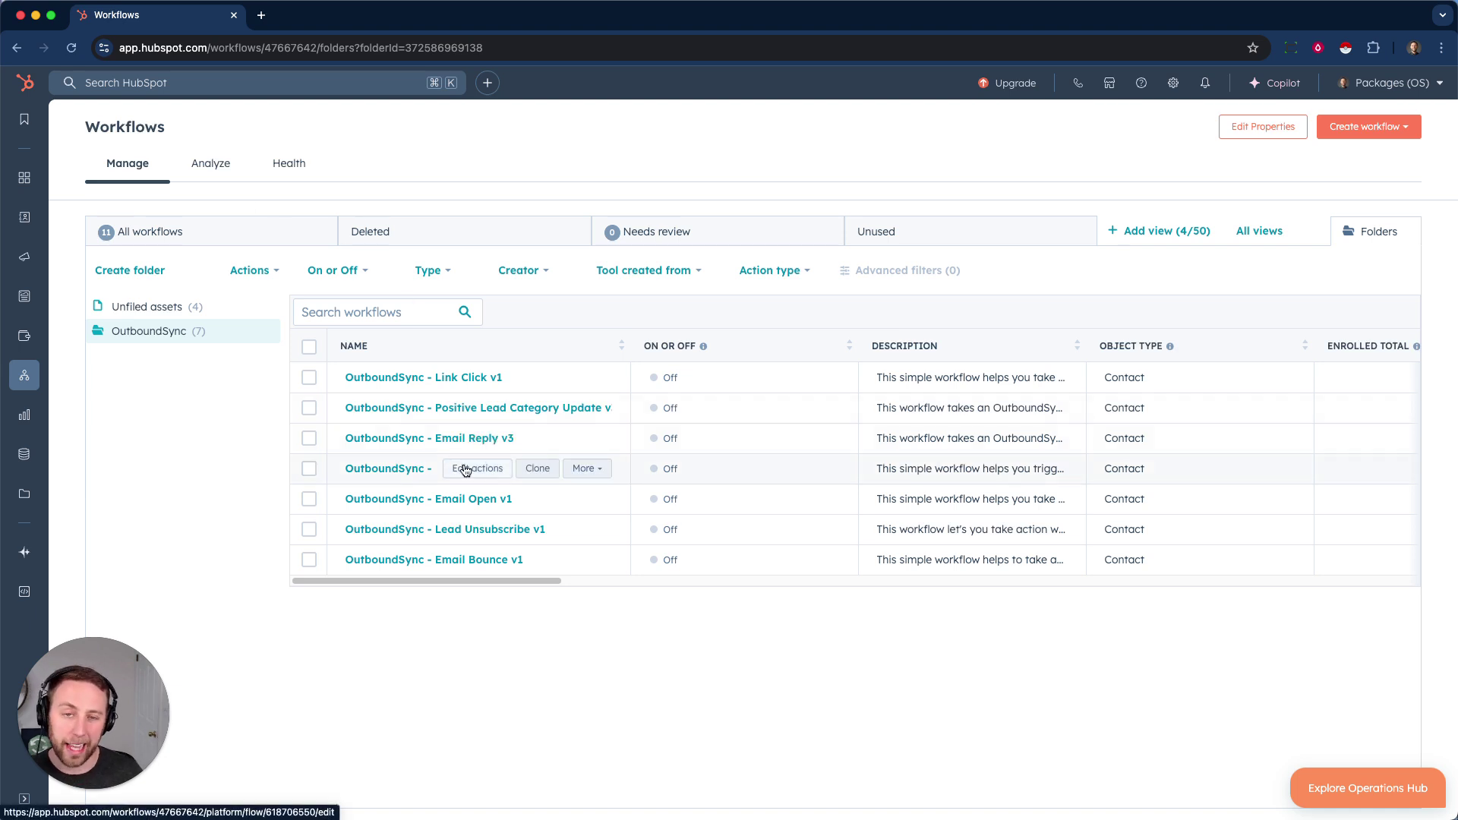